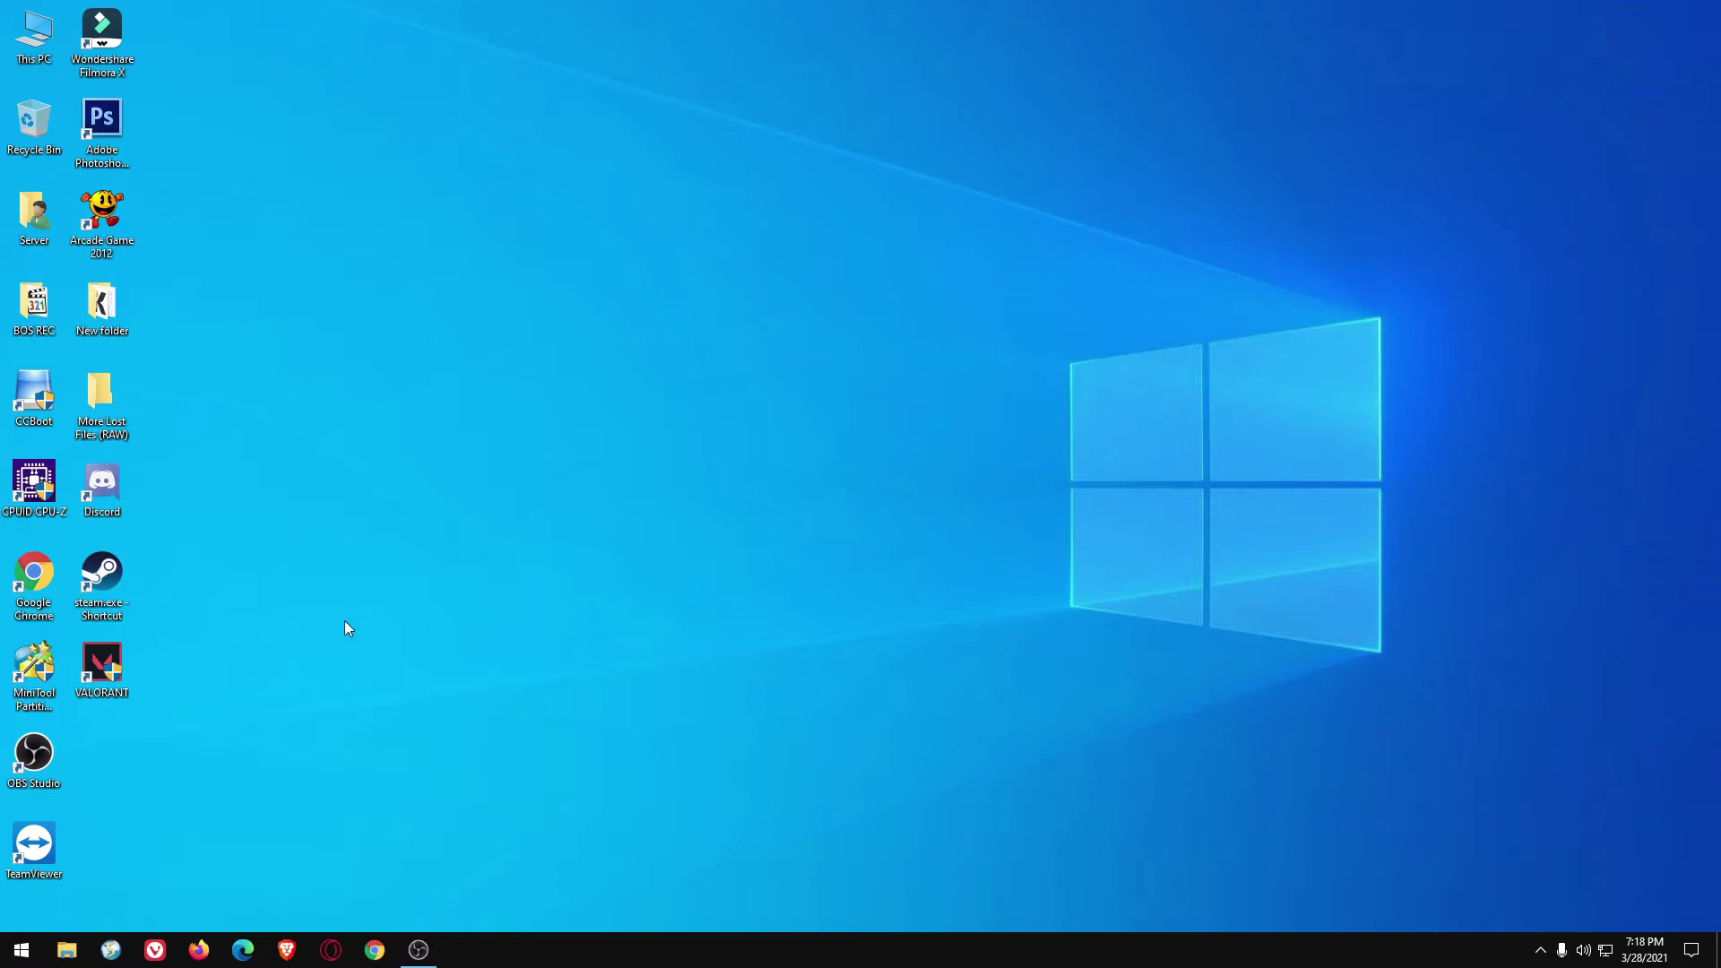
# Launch MiniTool Partition Wizard from the desktop and maximize its window
pyautogui.click(45, 690)
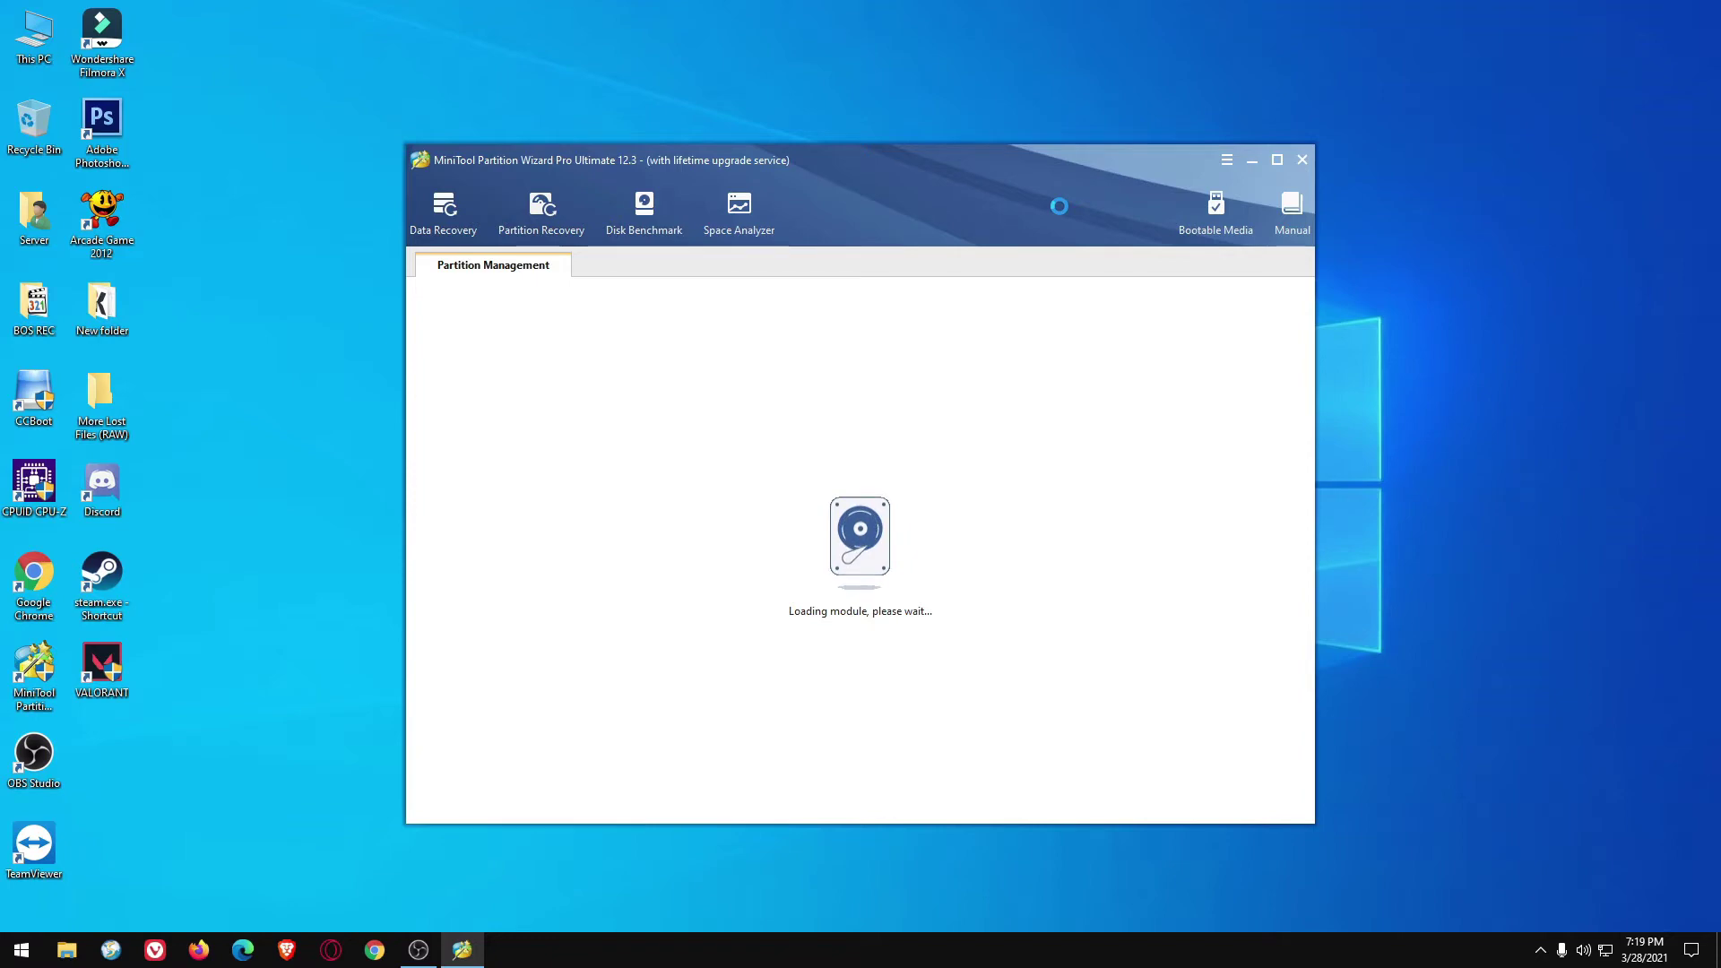
pyautogui.doubleClick(1060, 206)
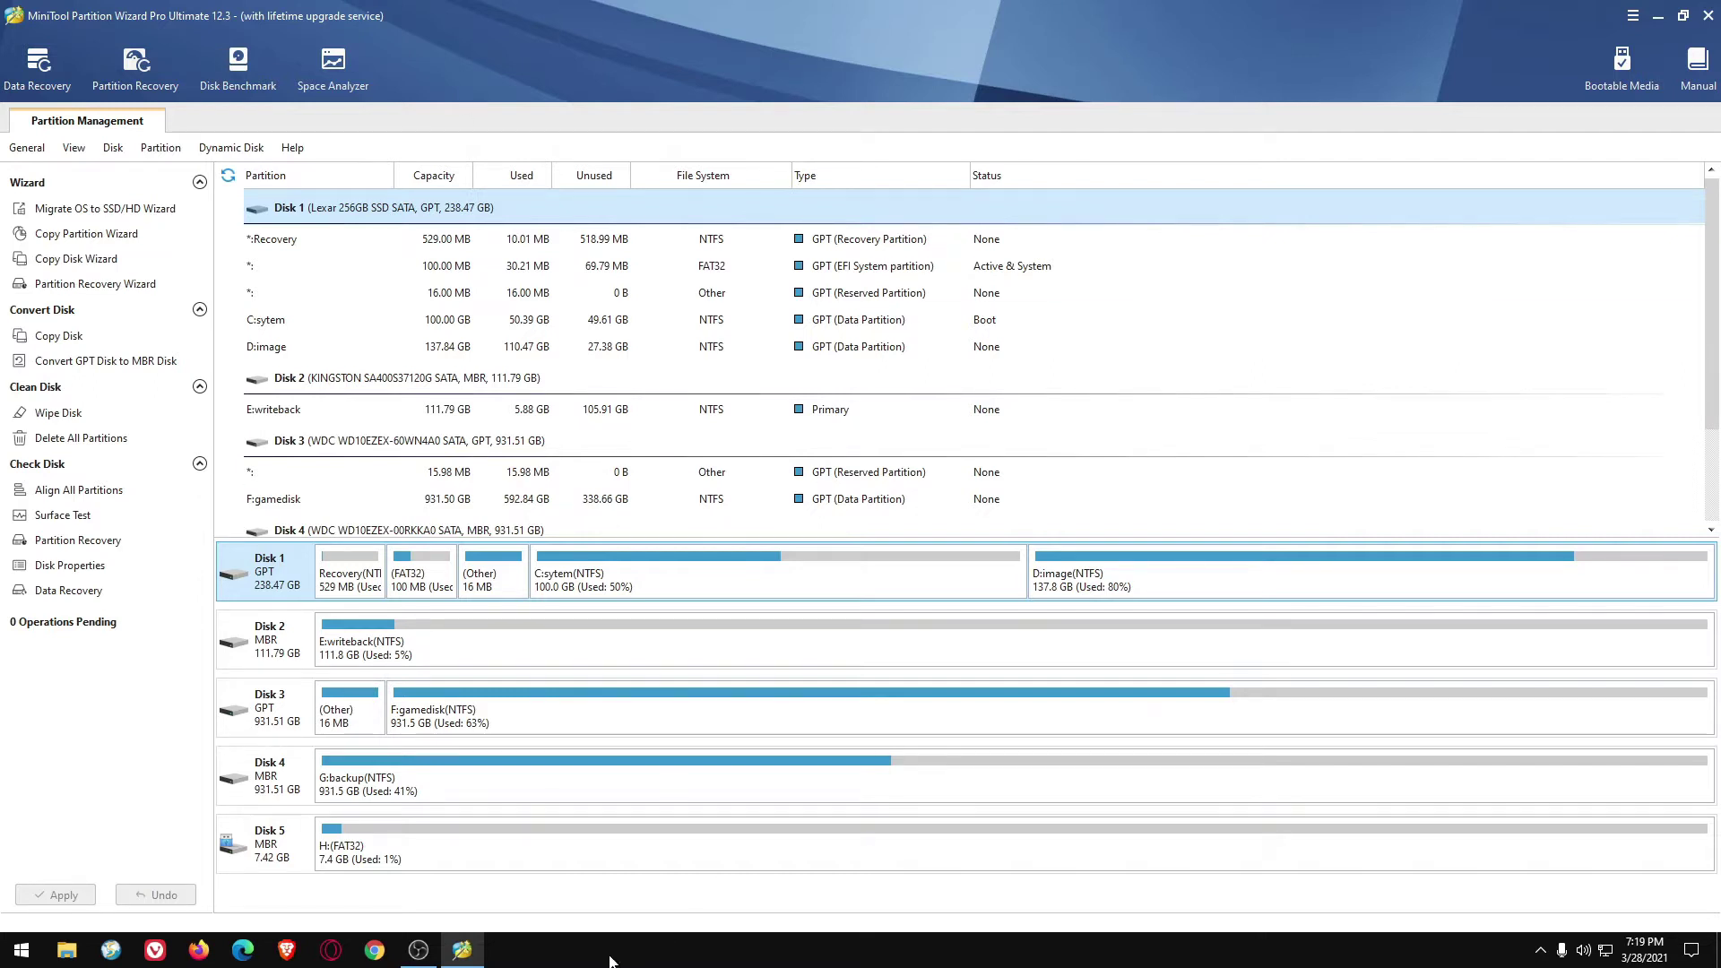
# Switch to File Explorer in a maximized window and open USB Drive (H:) from This PC
pyautogui.click(68, 950)
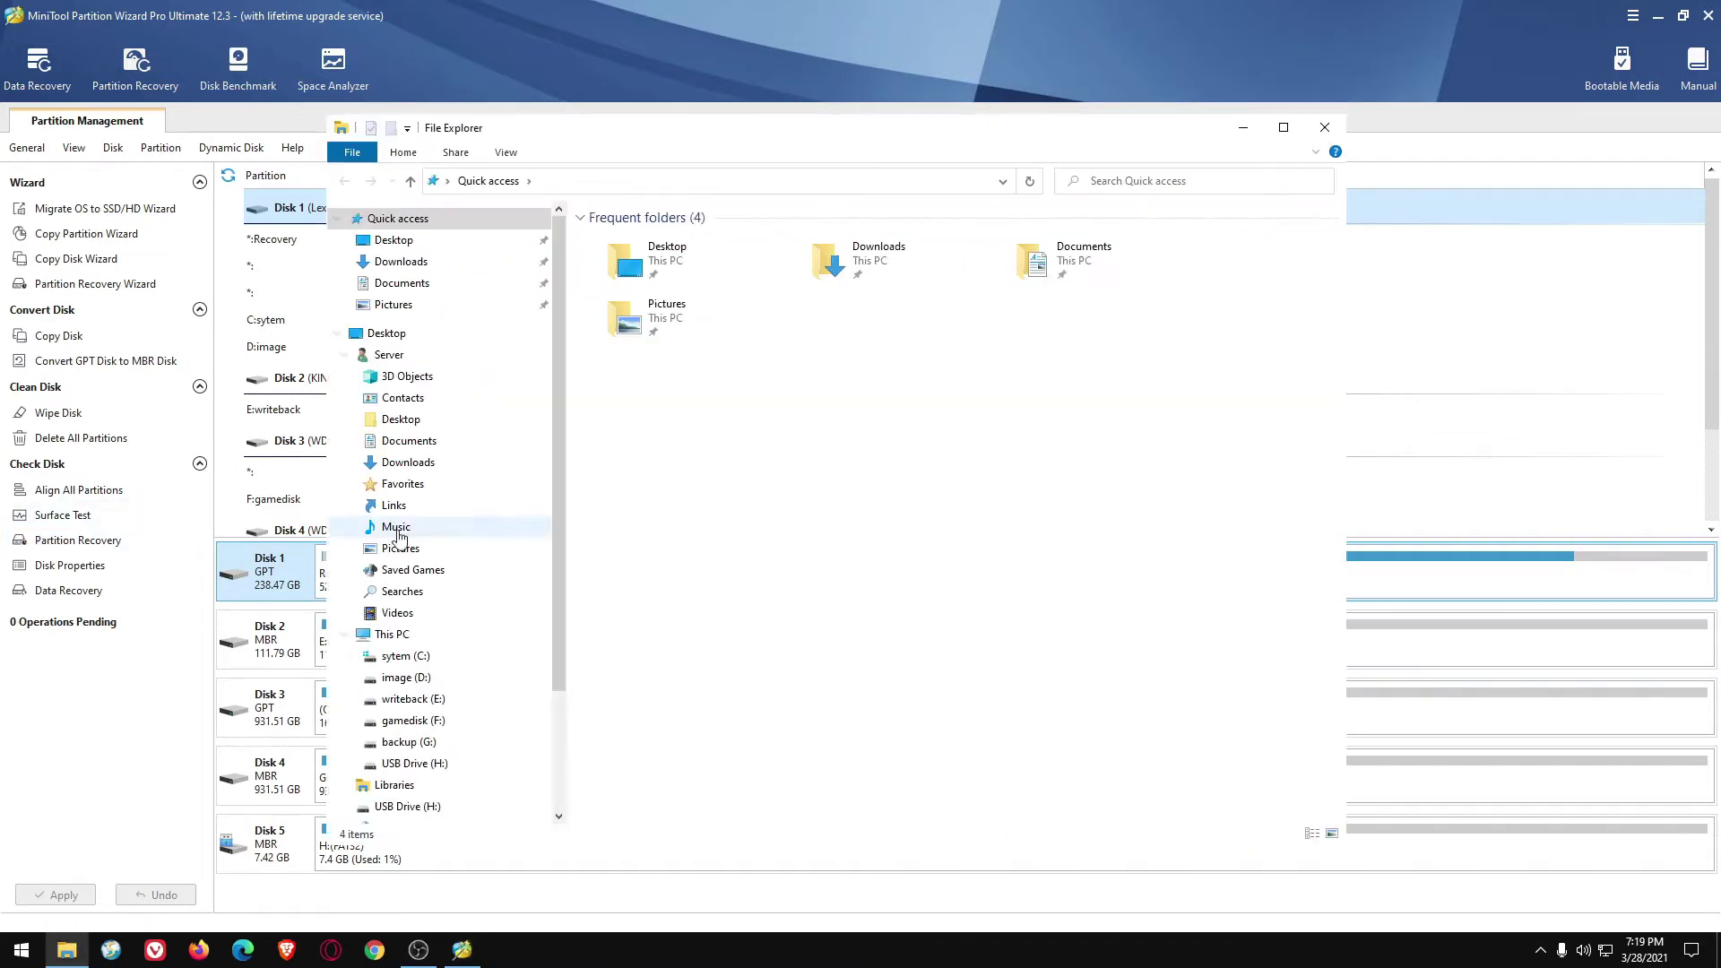
pyautogui.doubleClick(626, 127)
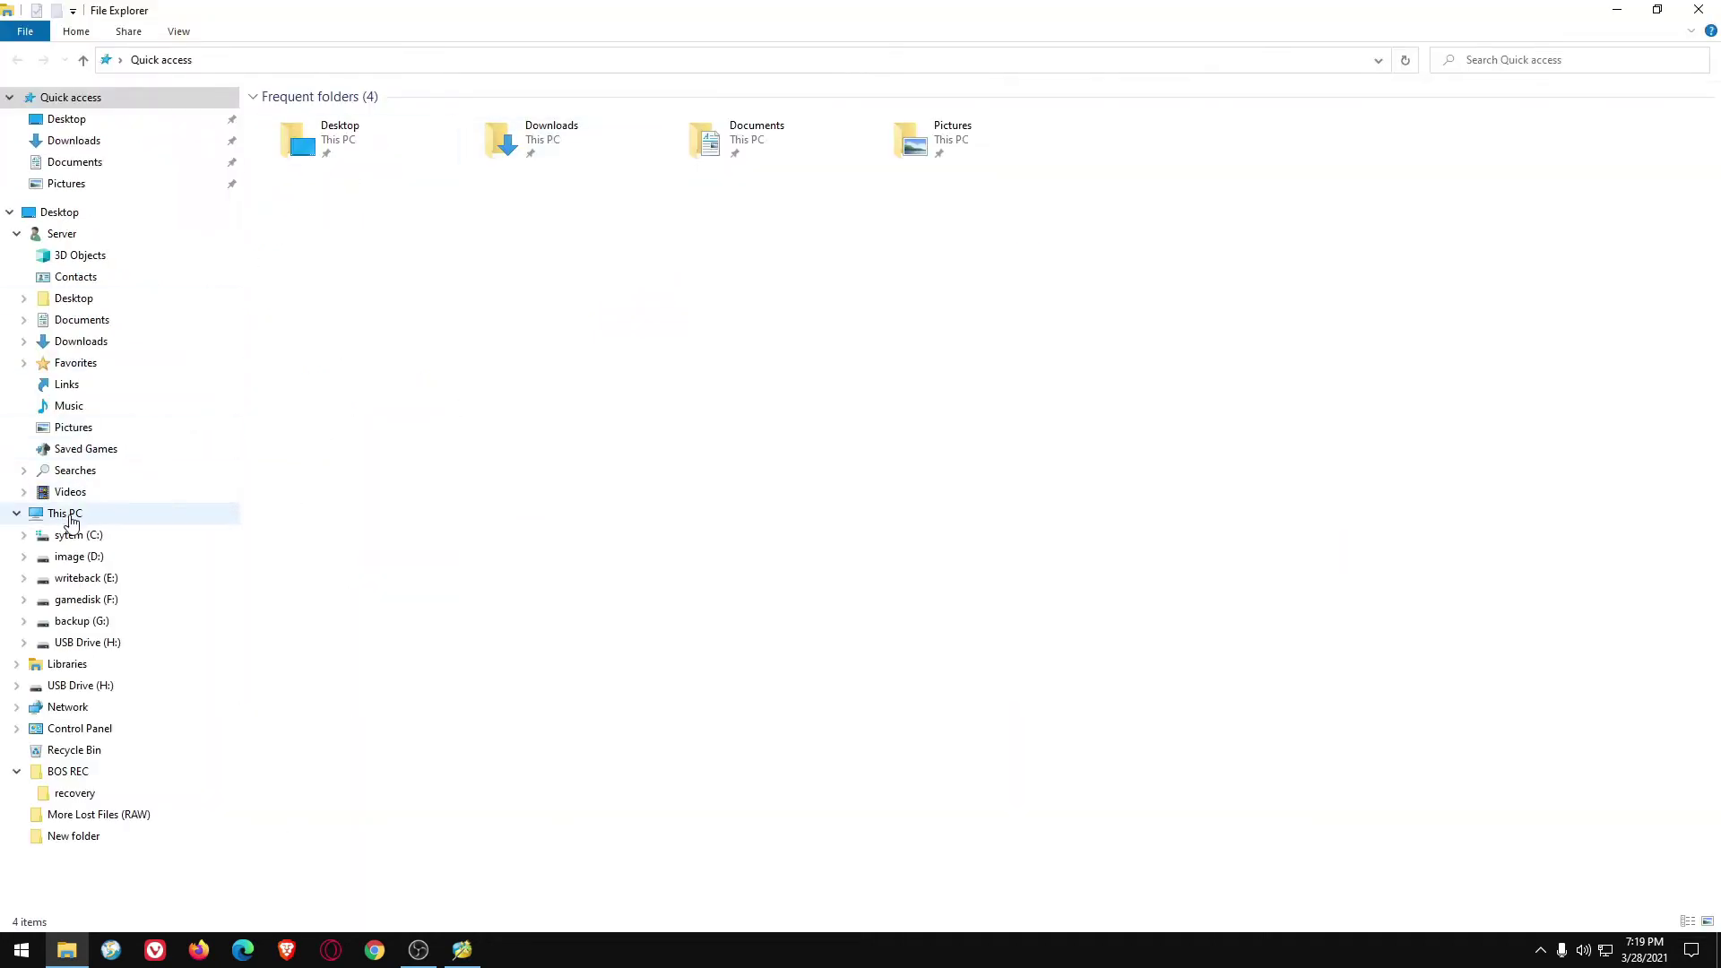
pyautogui.click(65, 513)
pyautogui.click(1111, 504)
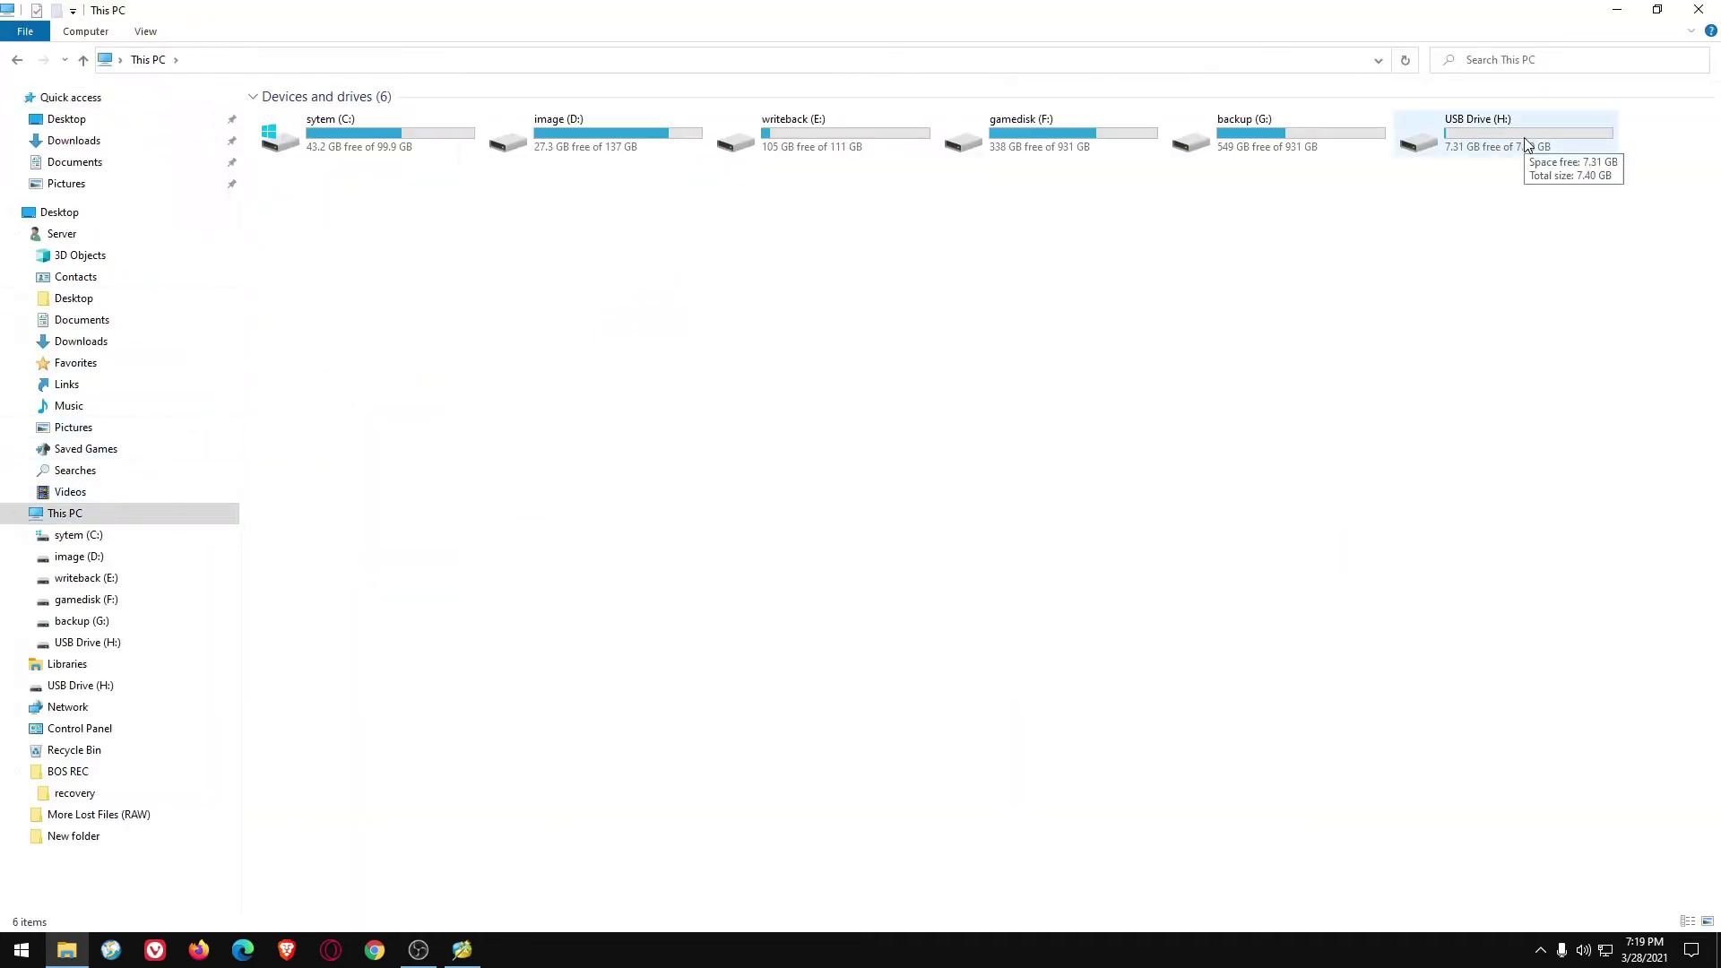
pyautogui.click(1495, 151)
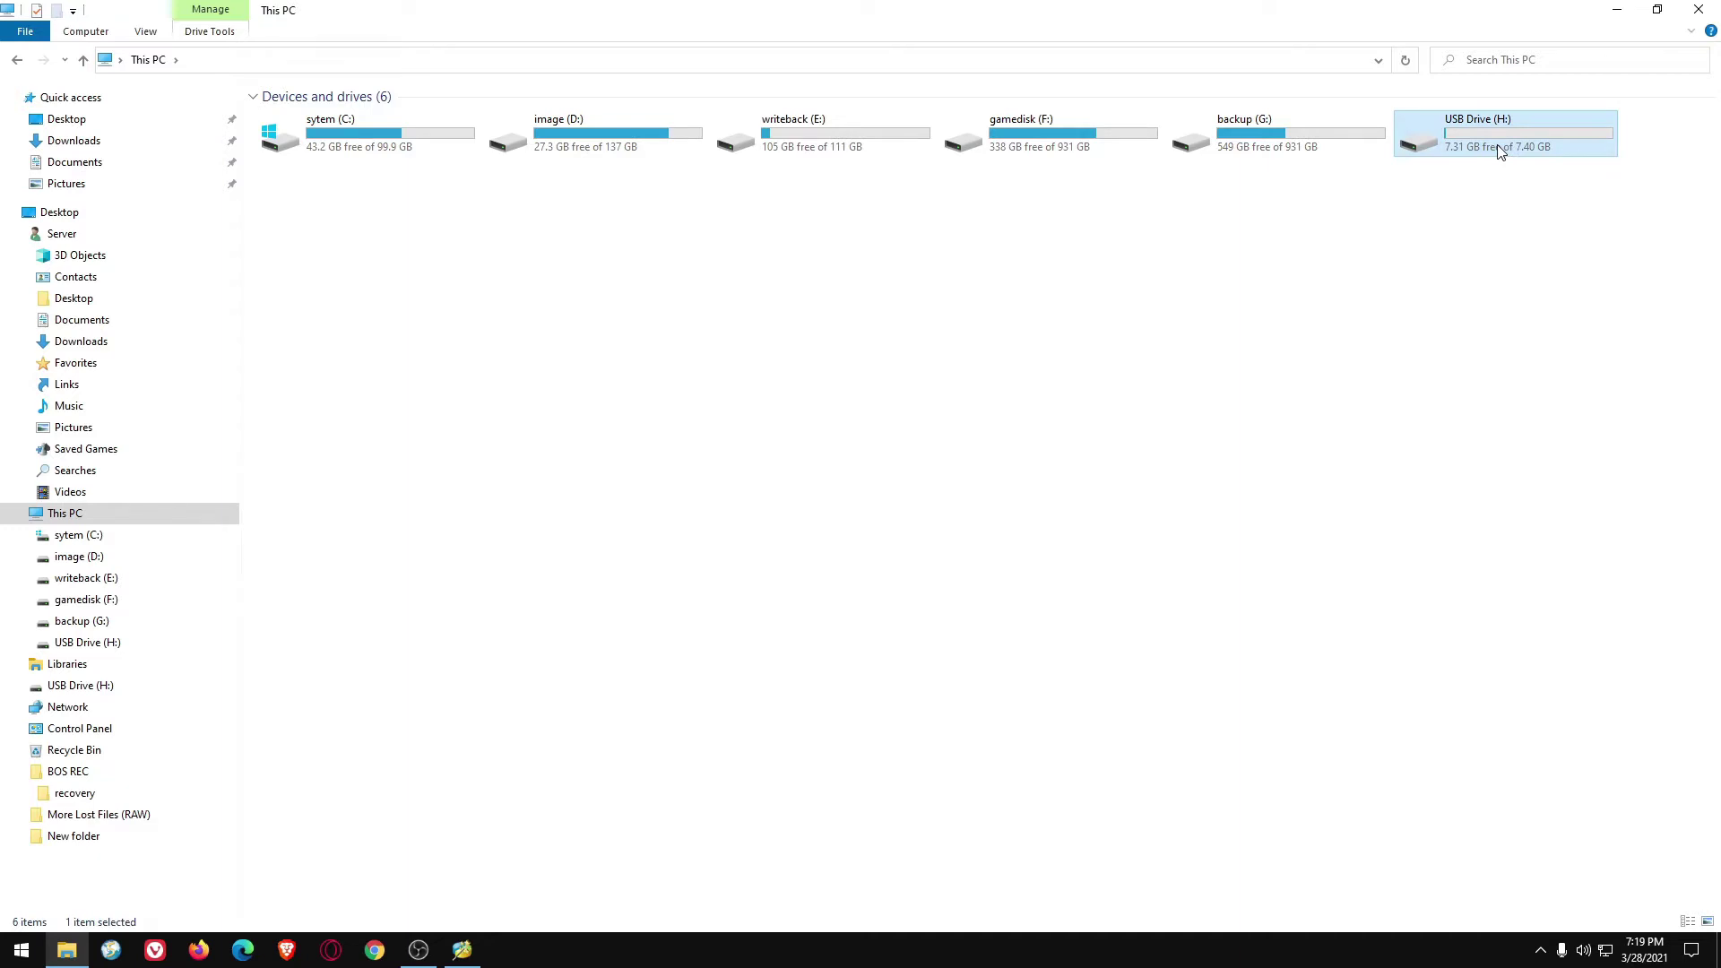
pyautogui.doubleClick(1499, 152)
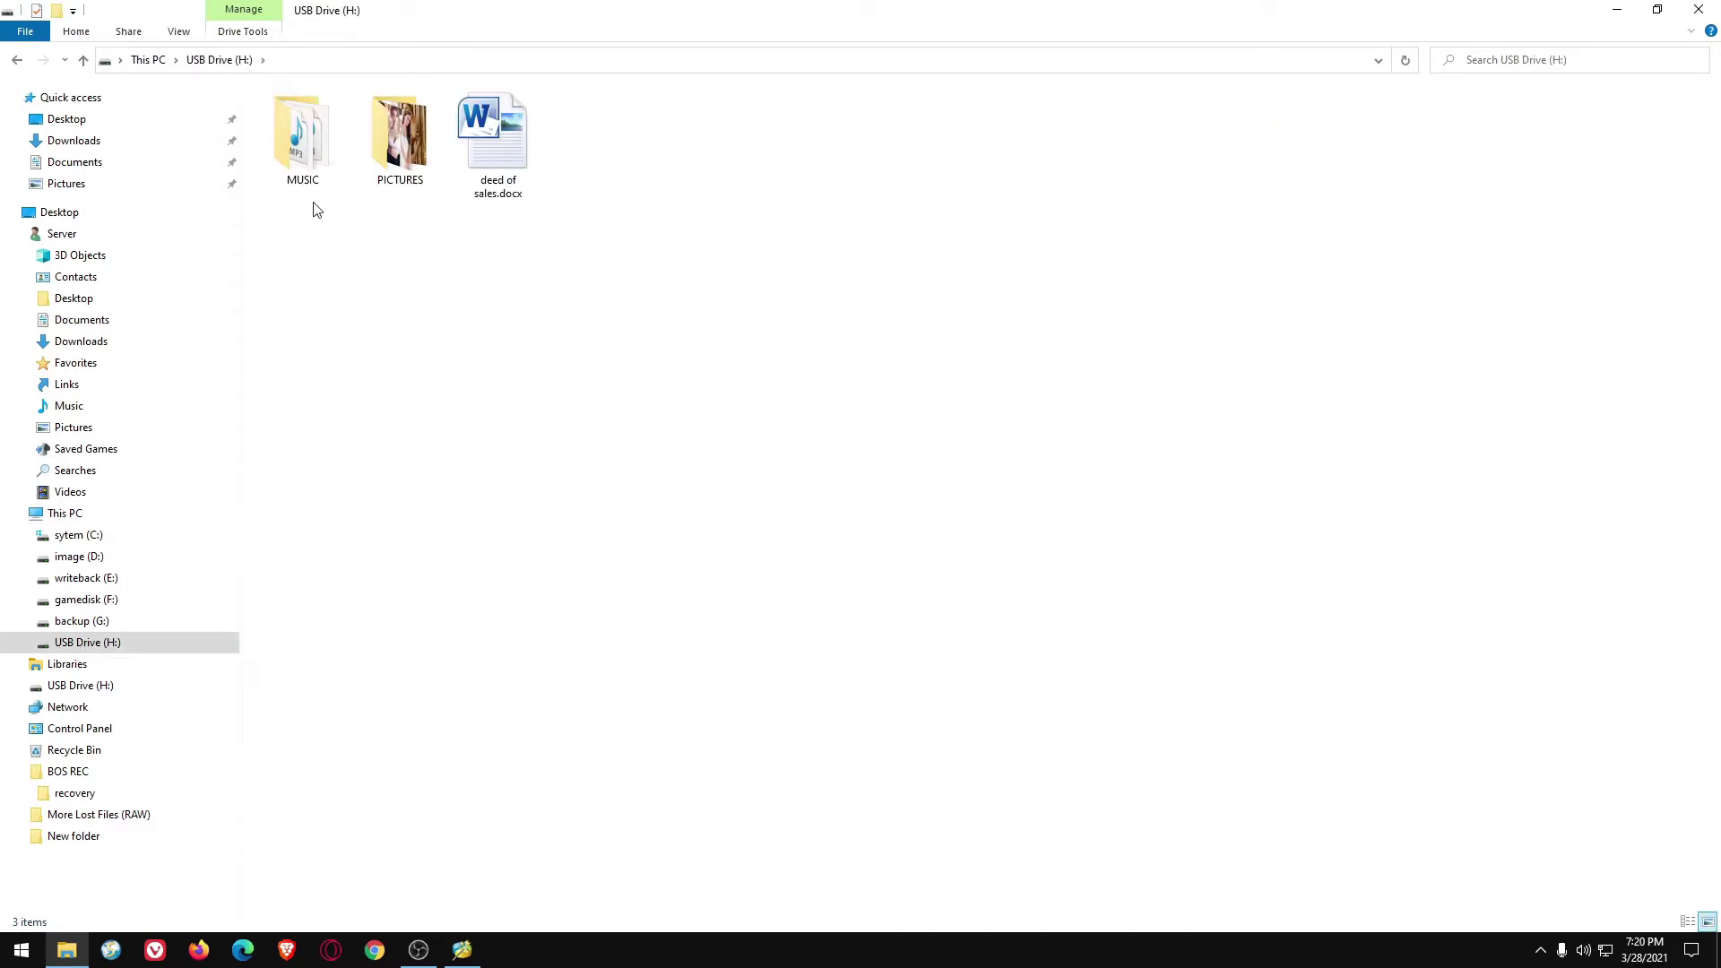
# Look over the files on the USB drive and inside its MUSIC folder, returning to the drive's root
pyautogui.moveTo(314, 207); pyautogui.dragTo(484, 152)
pyautogui.click(627, 152)
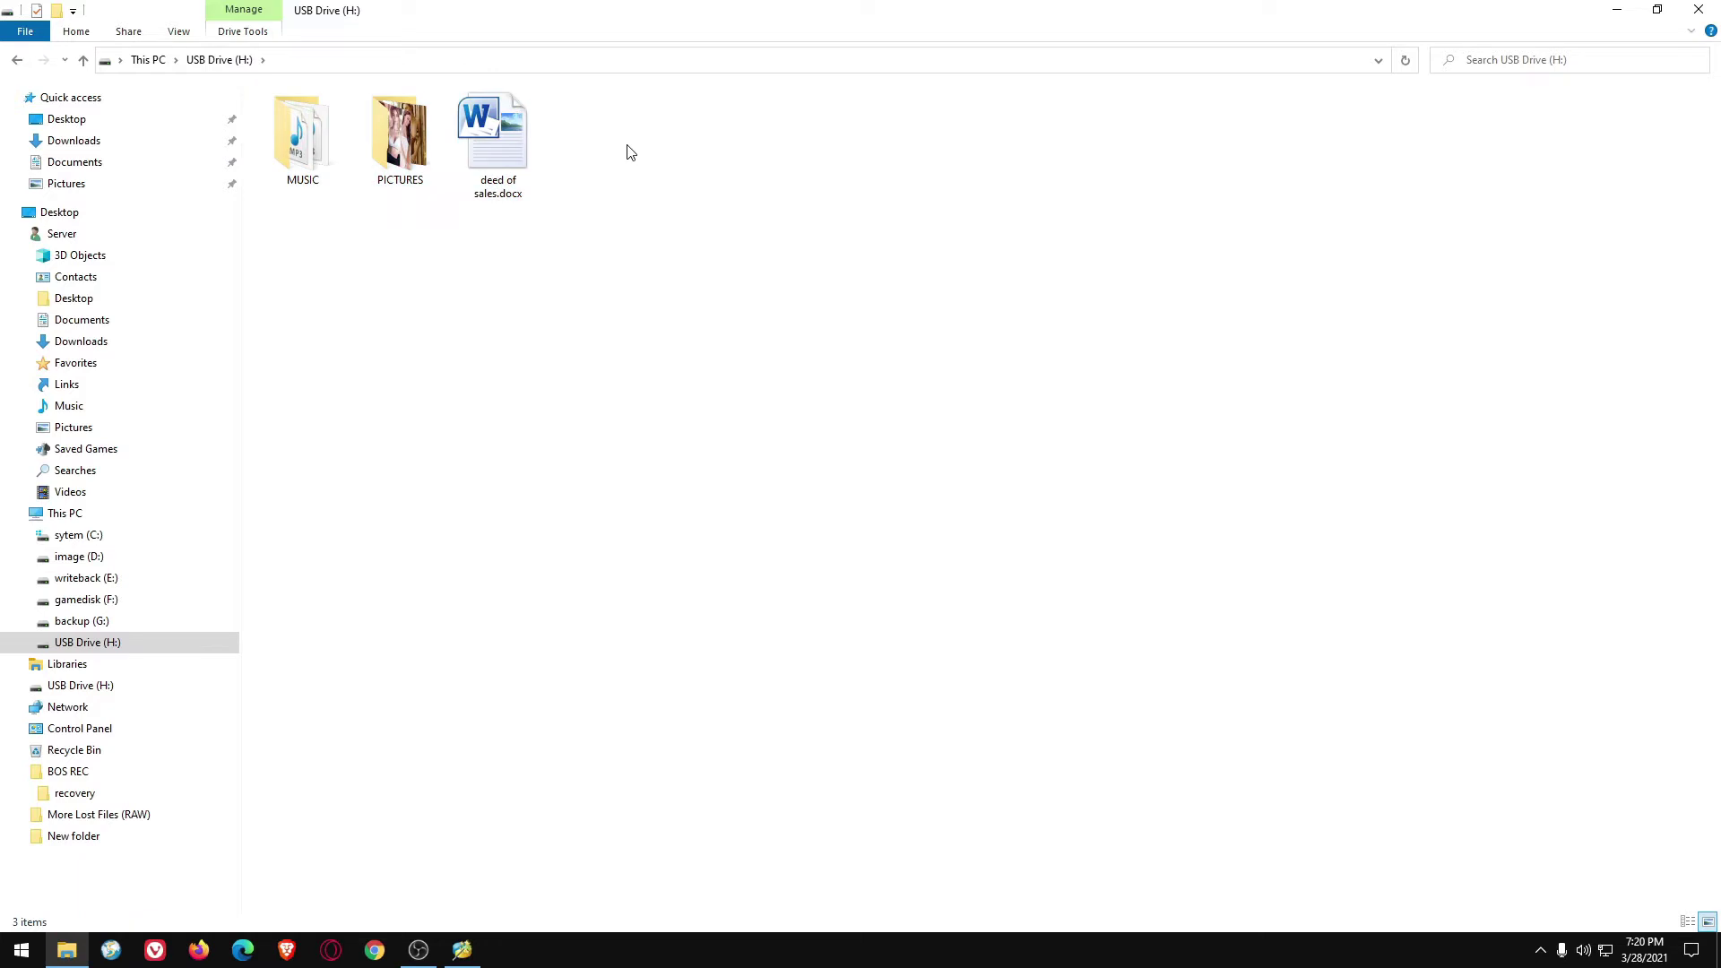
pyautogui.doubleClick(320, 142)
pyautogui.click(17, 59)
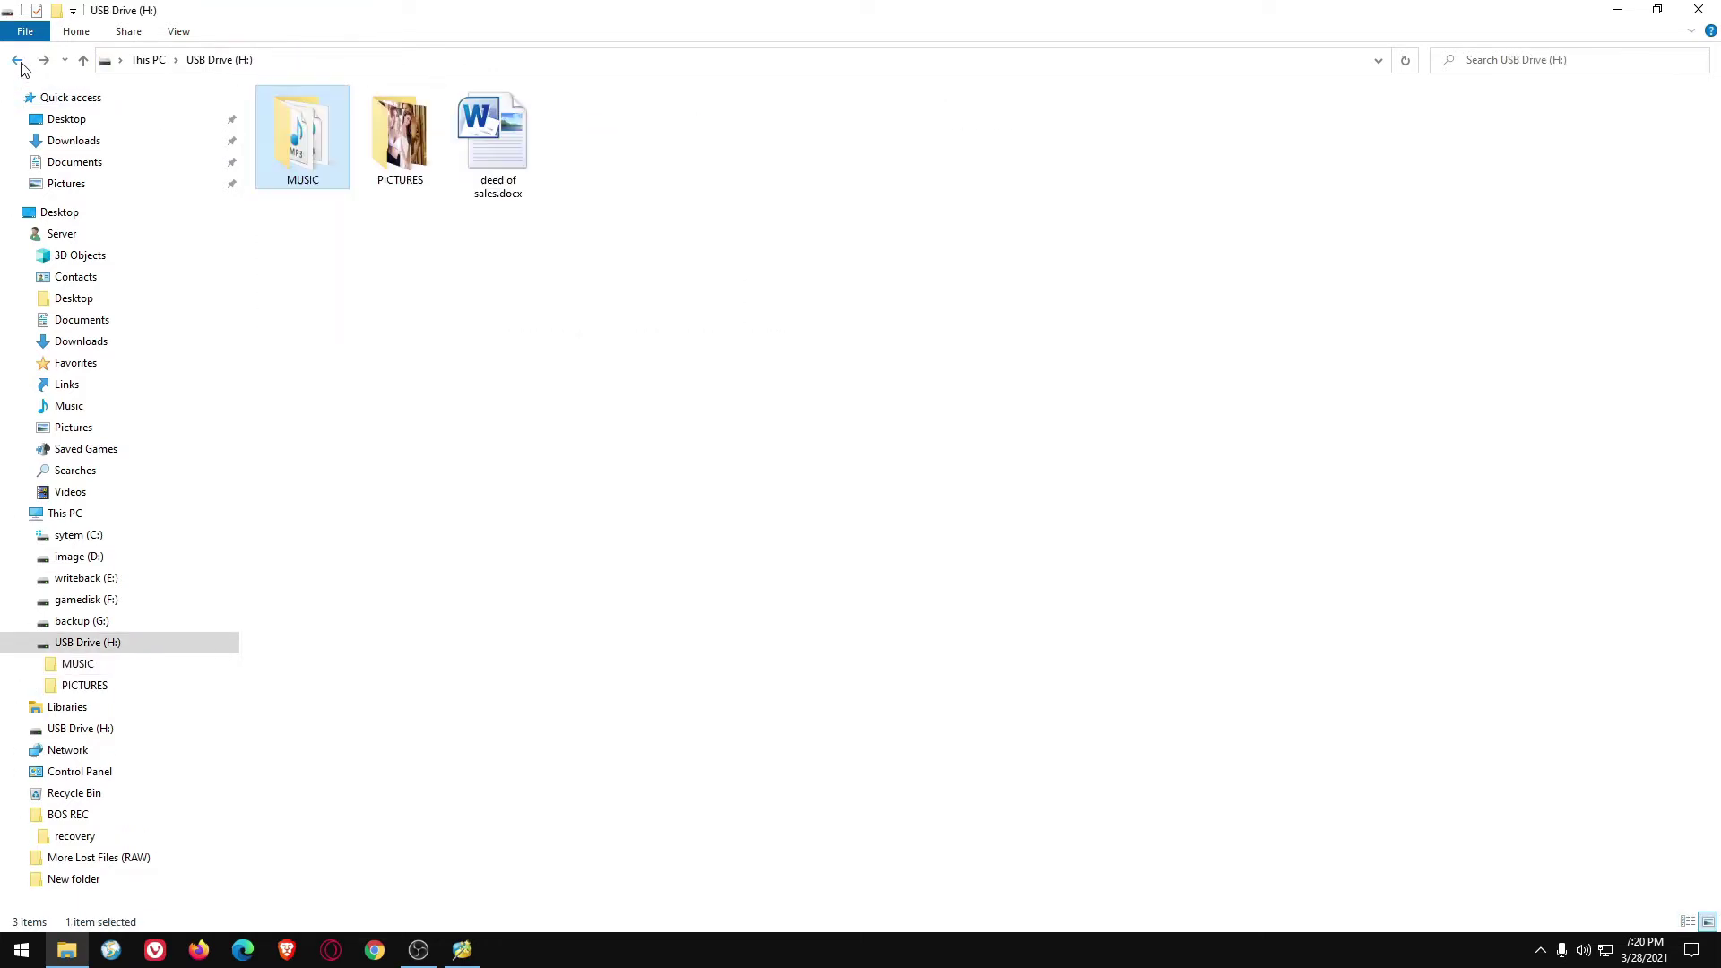
# View the images in the USB drive's PICTURES folder as large thumbnails, and return to the drive's root
pyautogui.doubleClick(395, 156)
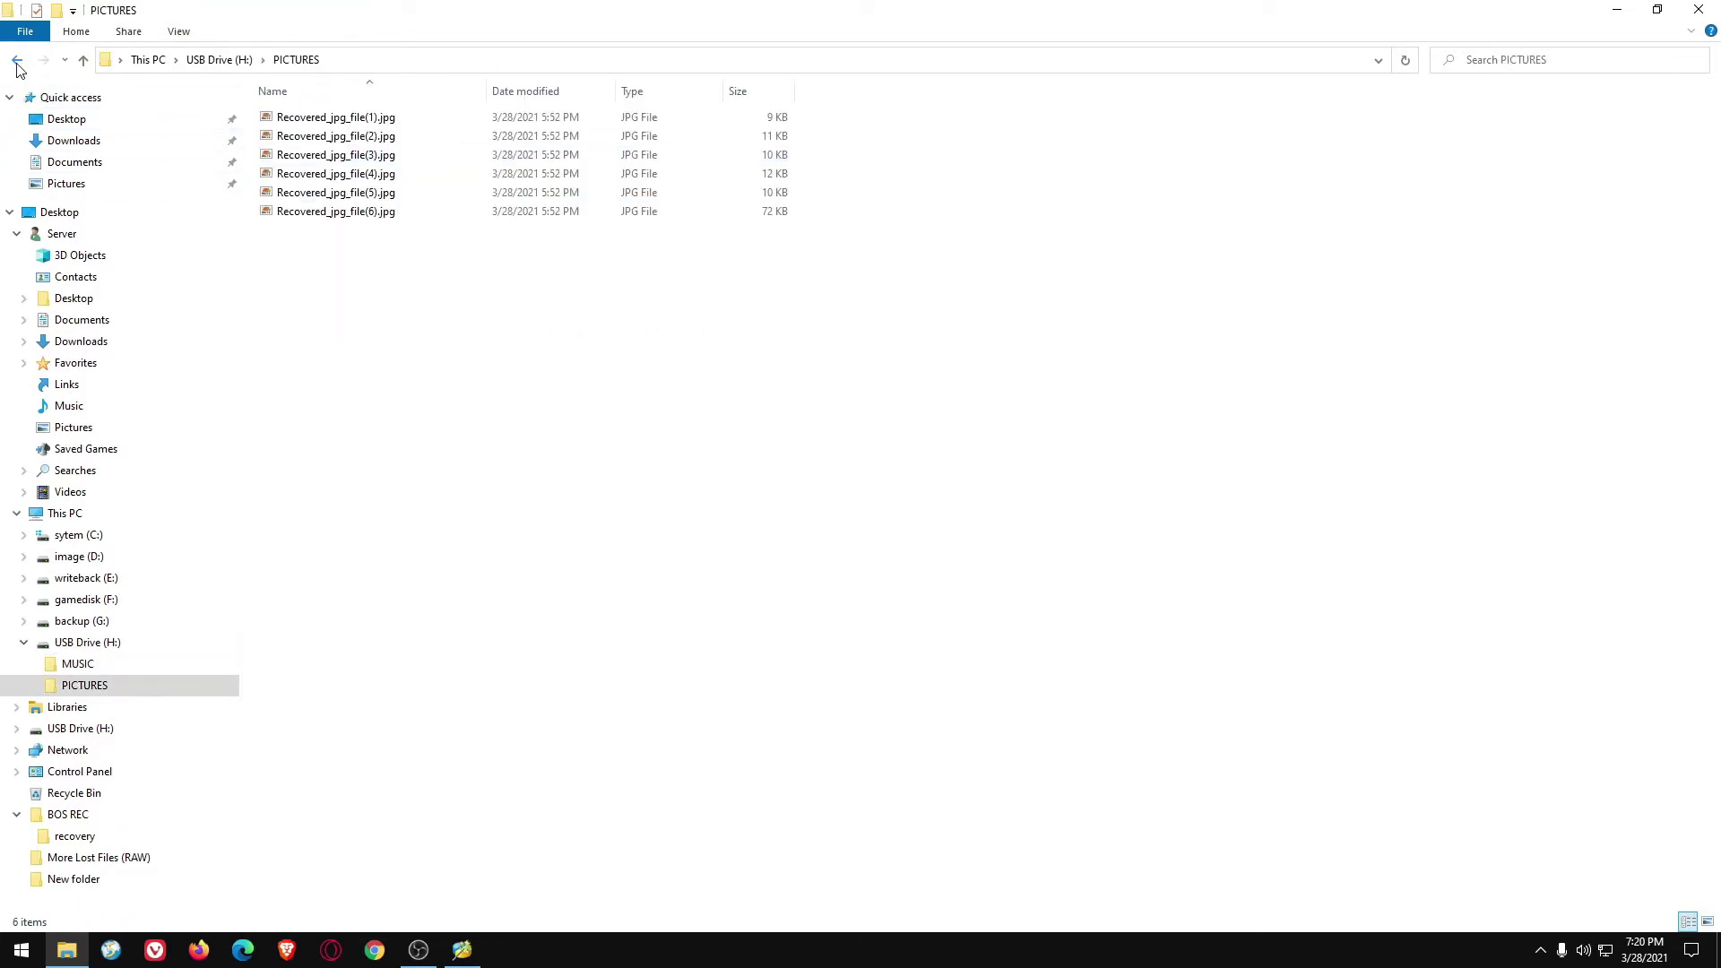
pyautogui.click(1708, 923)
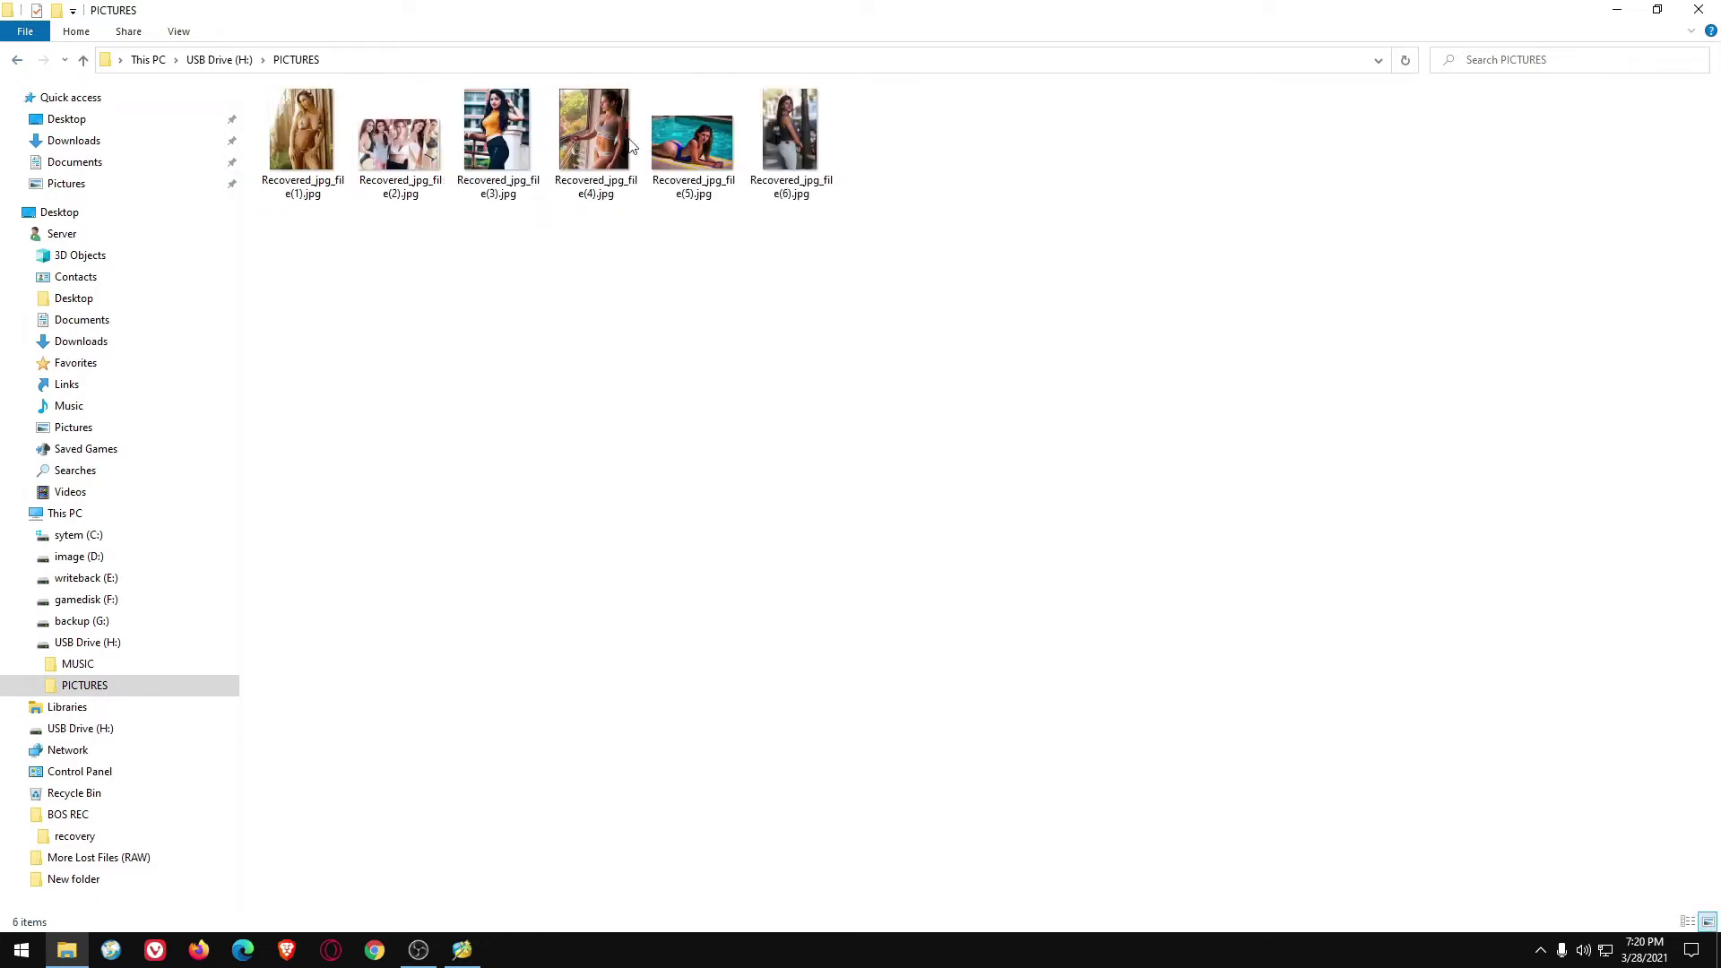
pyautogui.moveTo(331, 257); pyautogui.dragTo(1038, 140)
pyautogui.click(1038, 141)
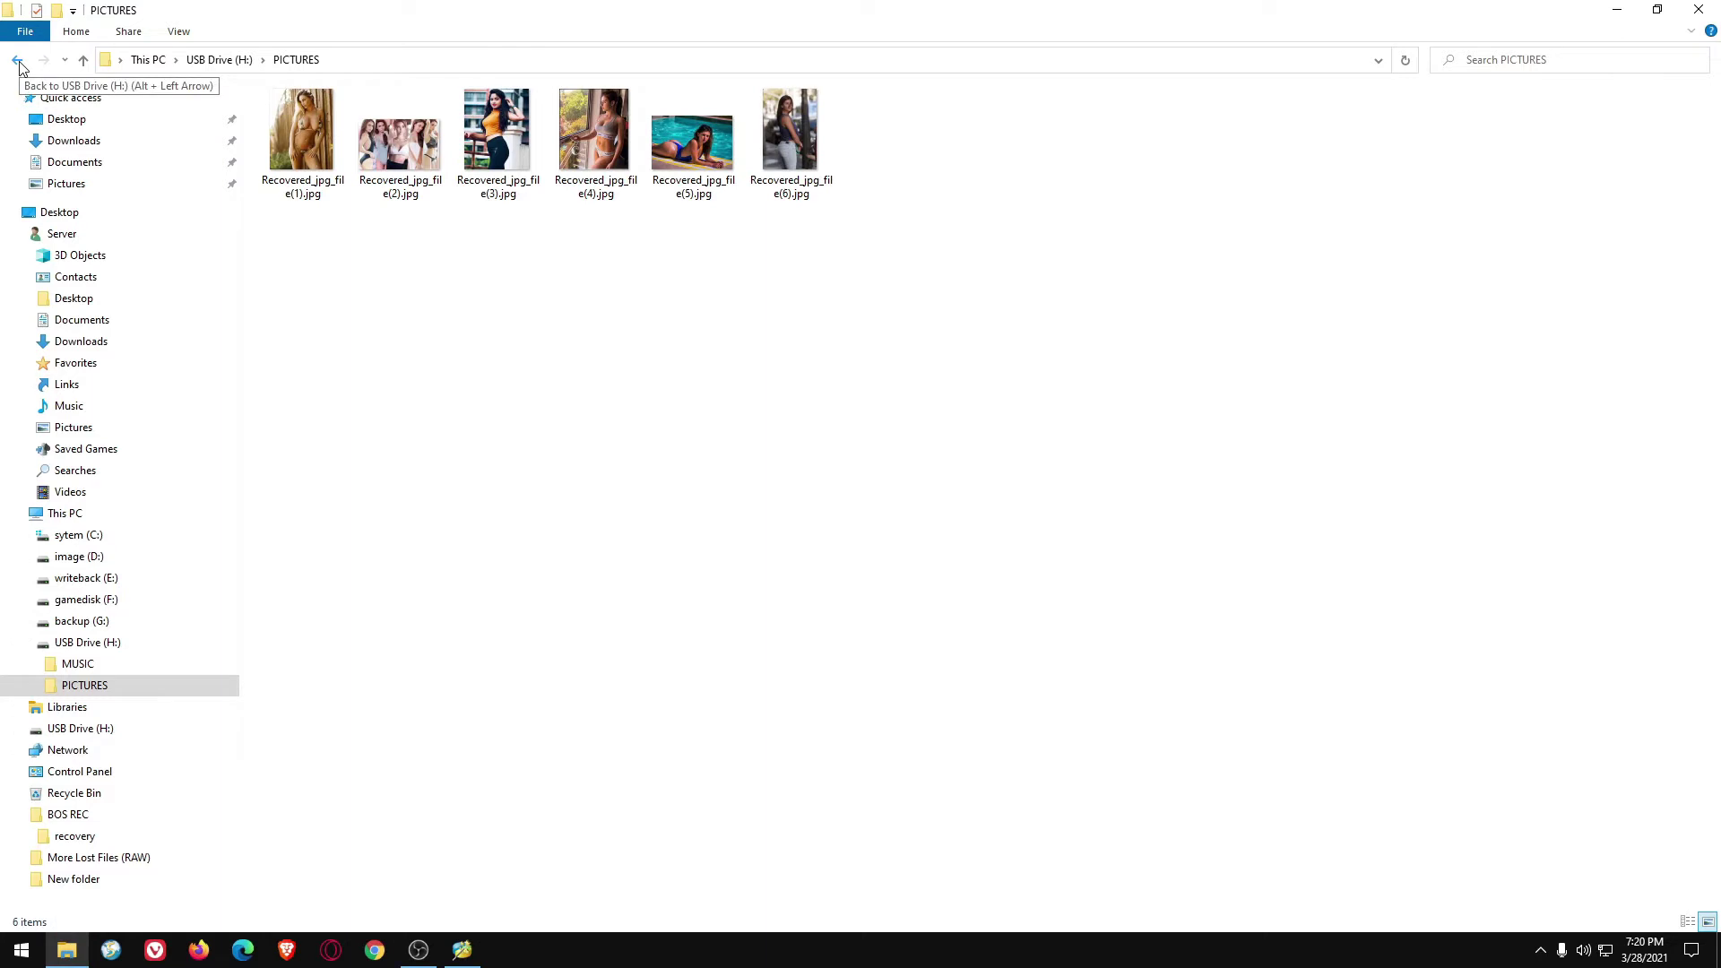
pyautogui.click(20, 67)
# Check the details of deed of sales.docx, go back up to This PC and close File Explorer
pyautogui.click(495, 187)
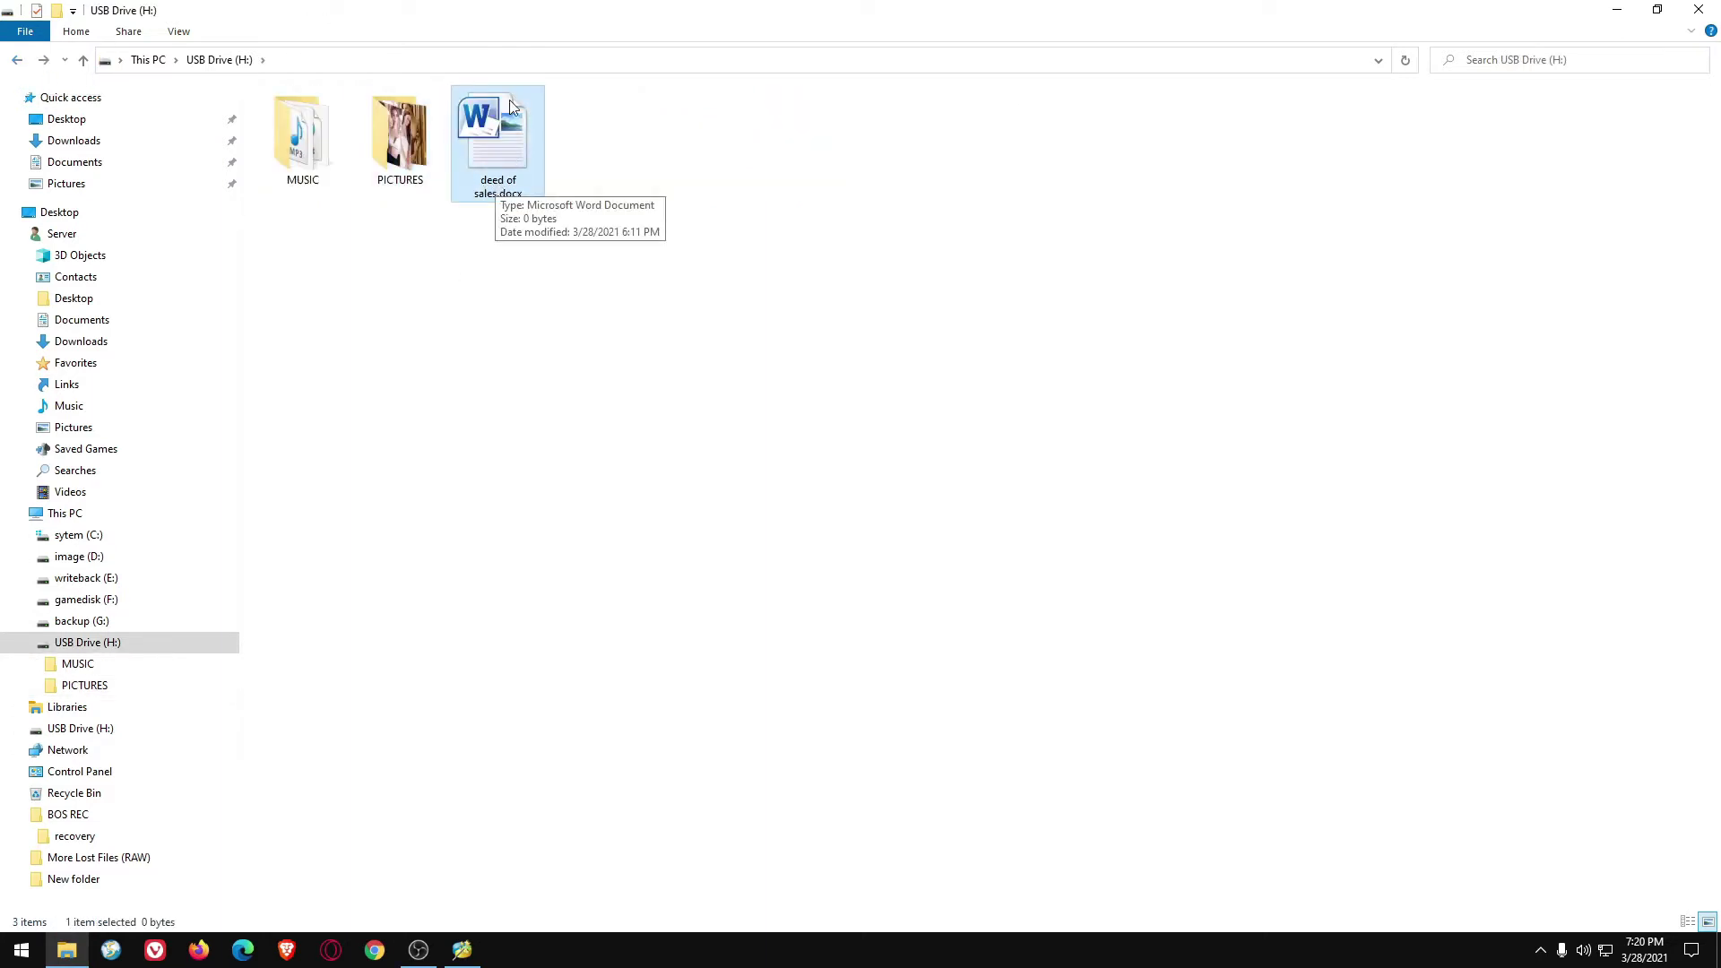
pyautogui.click(82, 61)
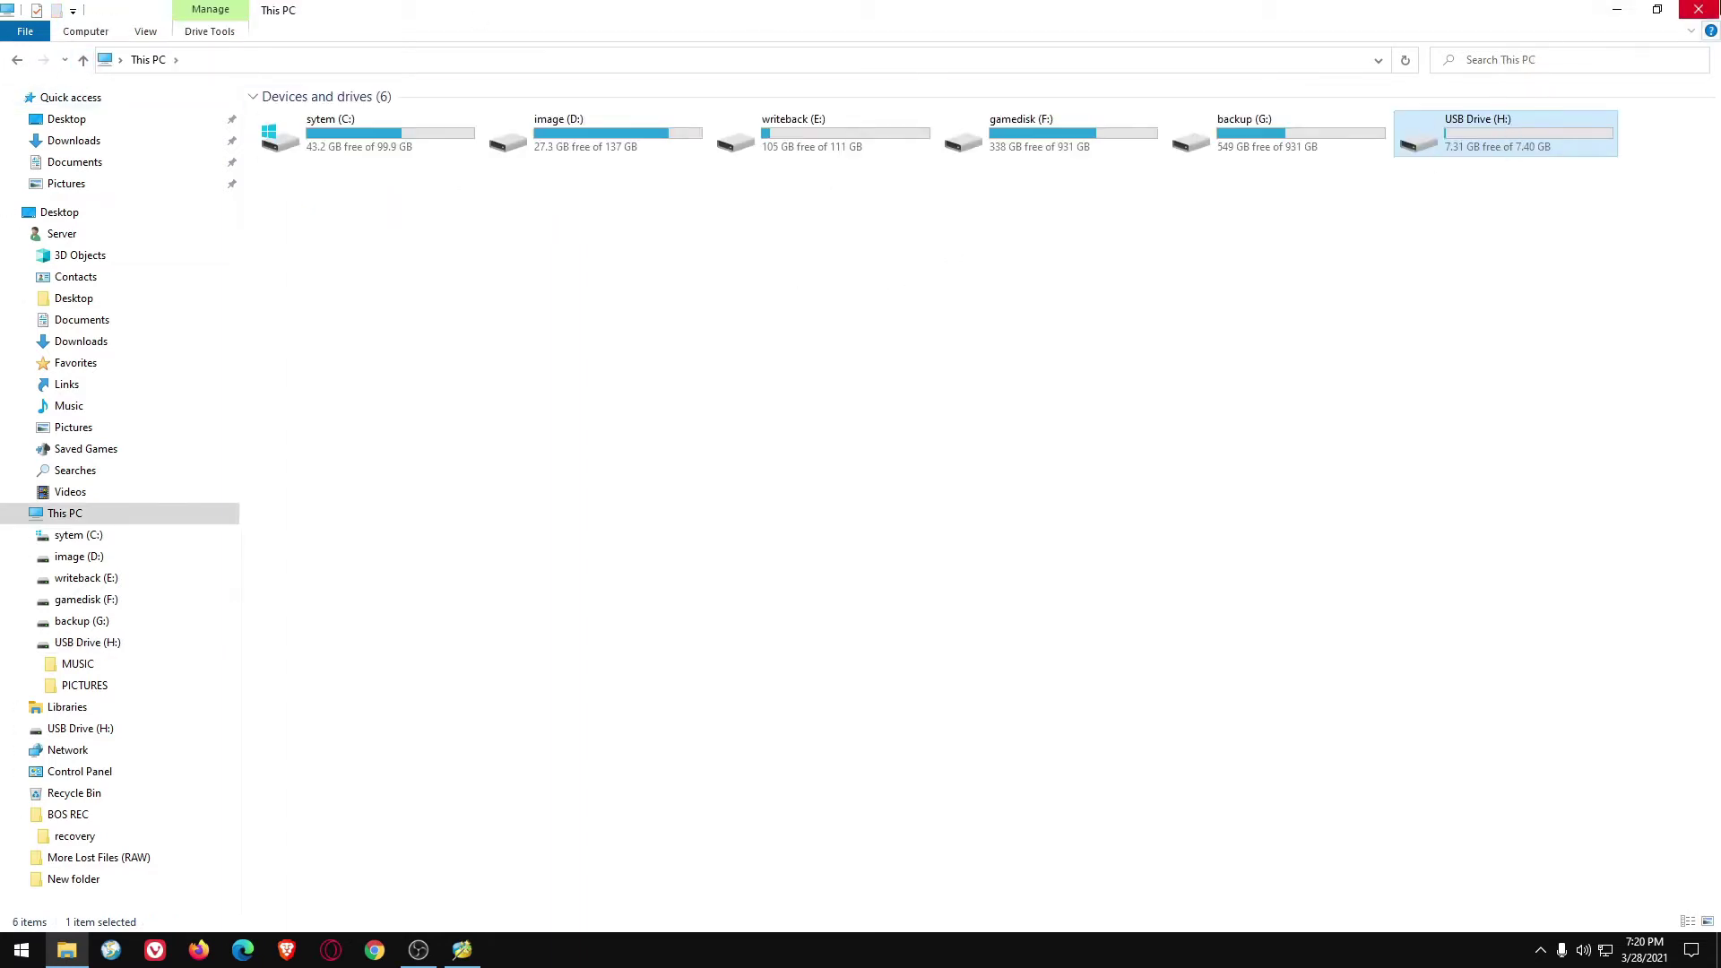
pyautogui.click(1707, 9)
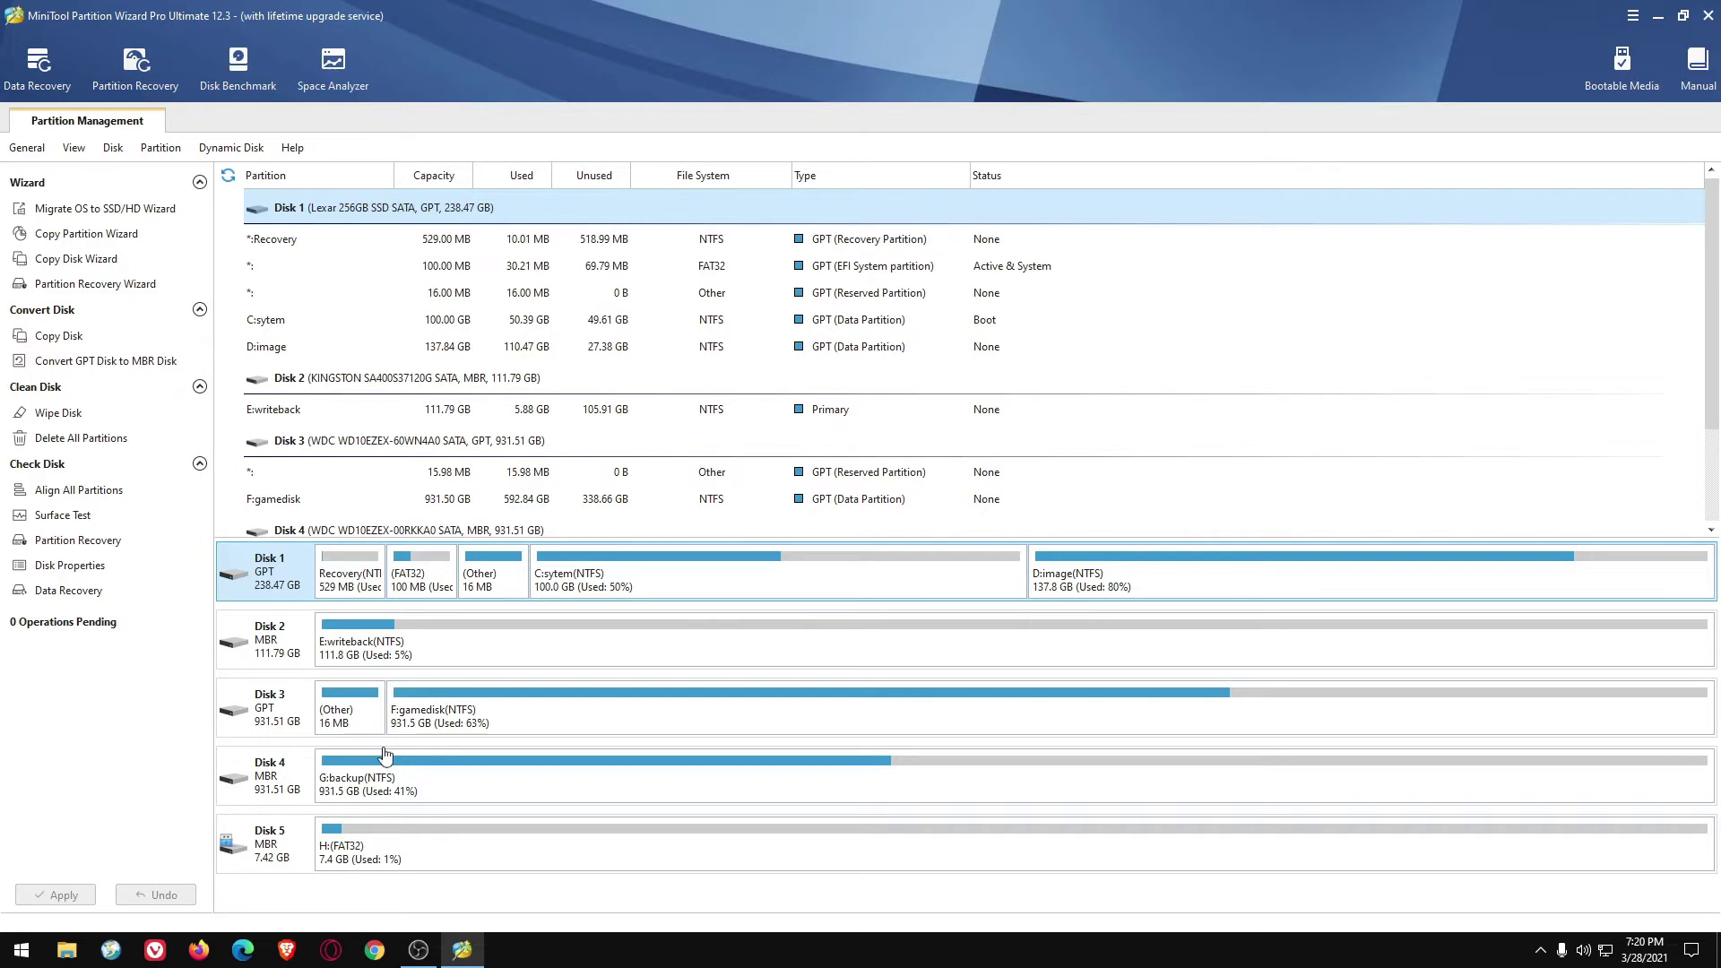
# Wipe partition H: on Disk 5 with the DoD 5220.28-STD (7 passes) method and apply the pending operation
pyautogui.click(432, 857)
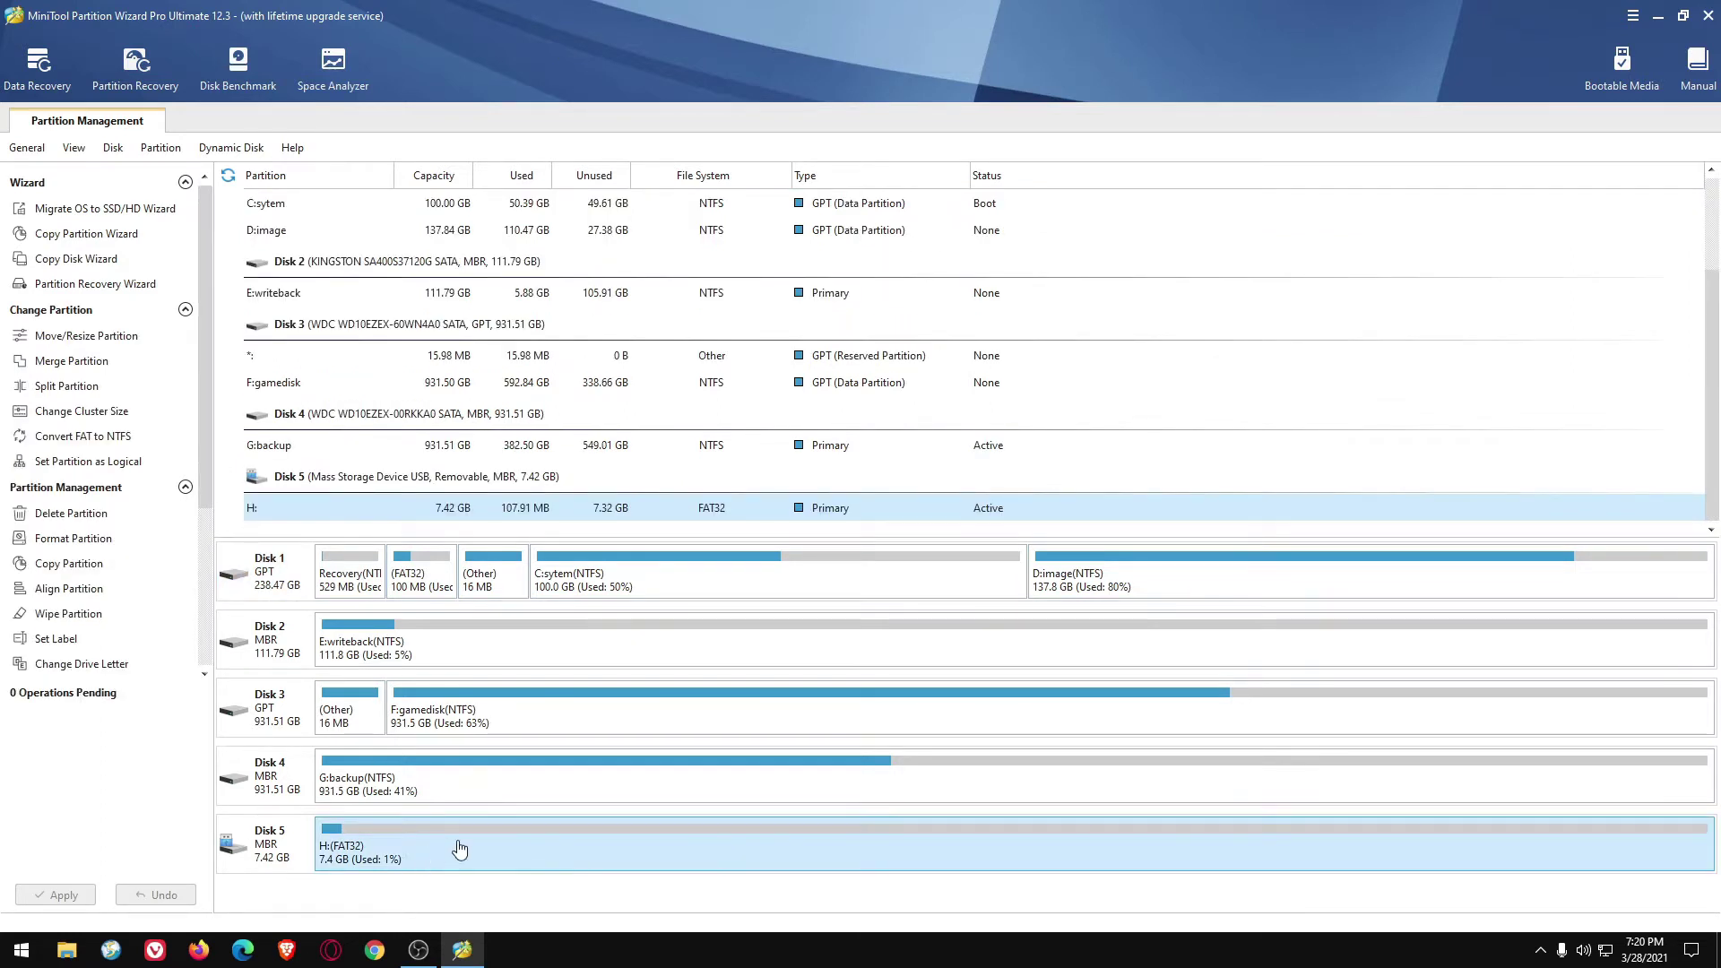
pyautogui.rightClick(459, 848)
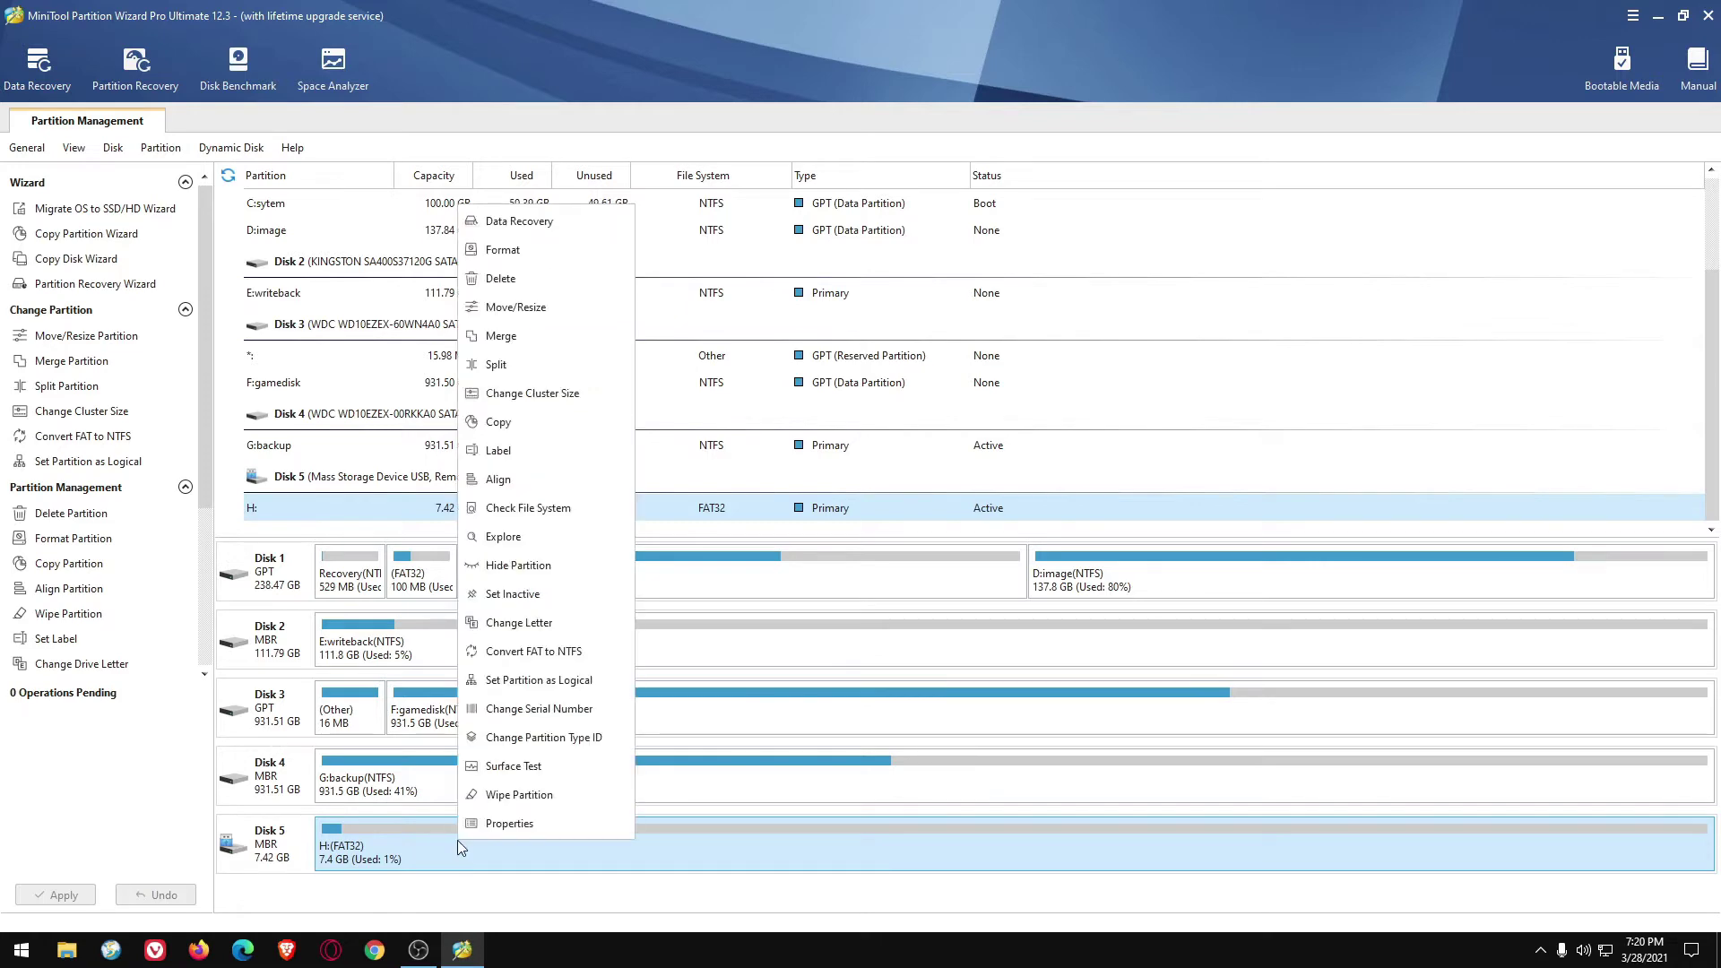
pyautogui.click(518, 797)
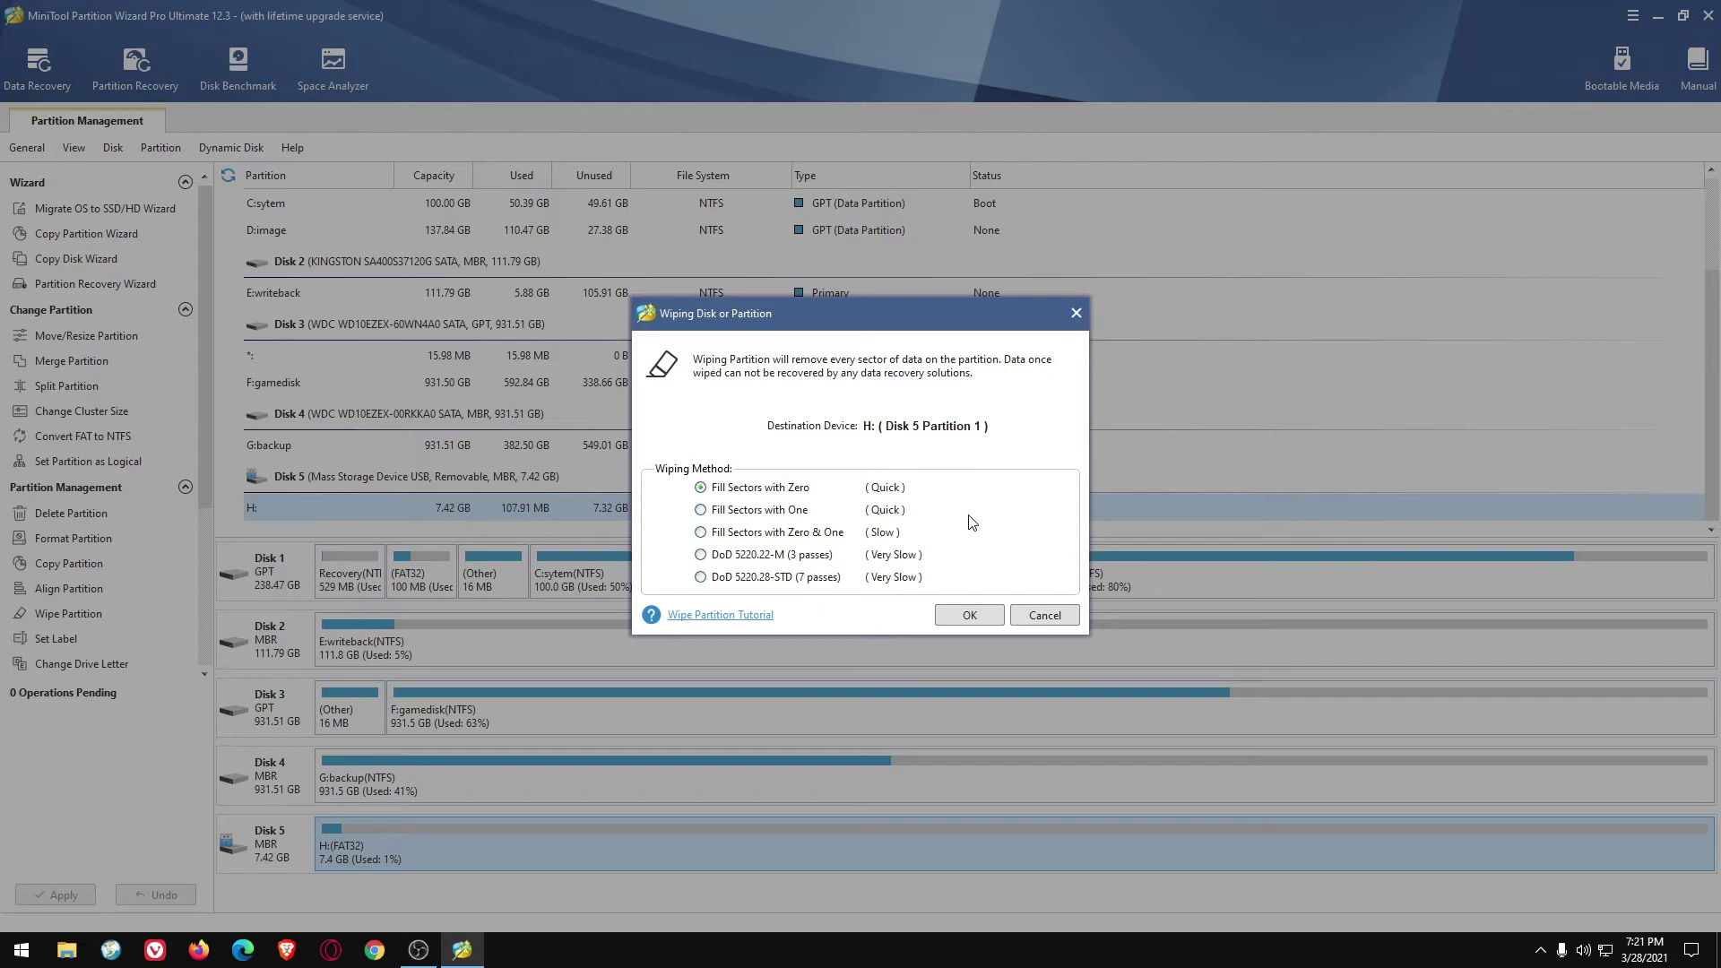
pyautogui.click(700, 578)
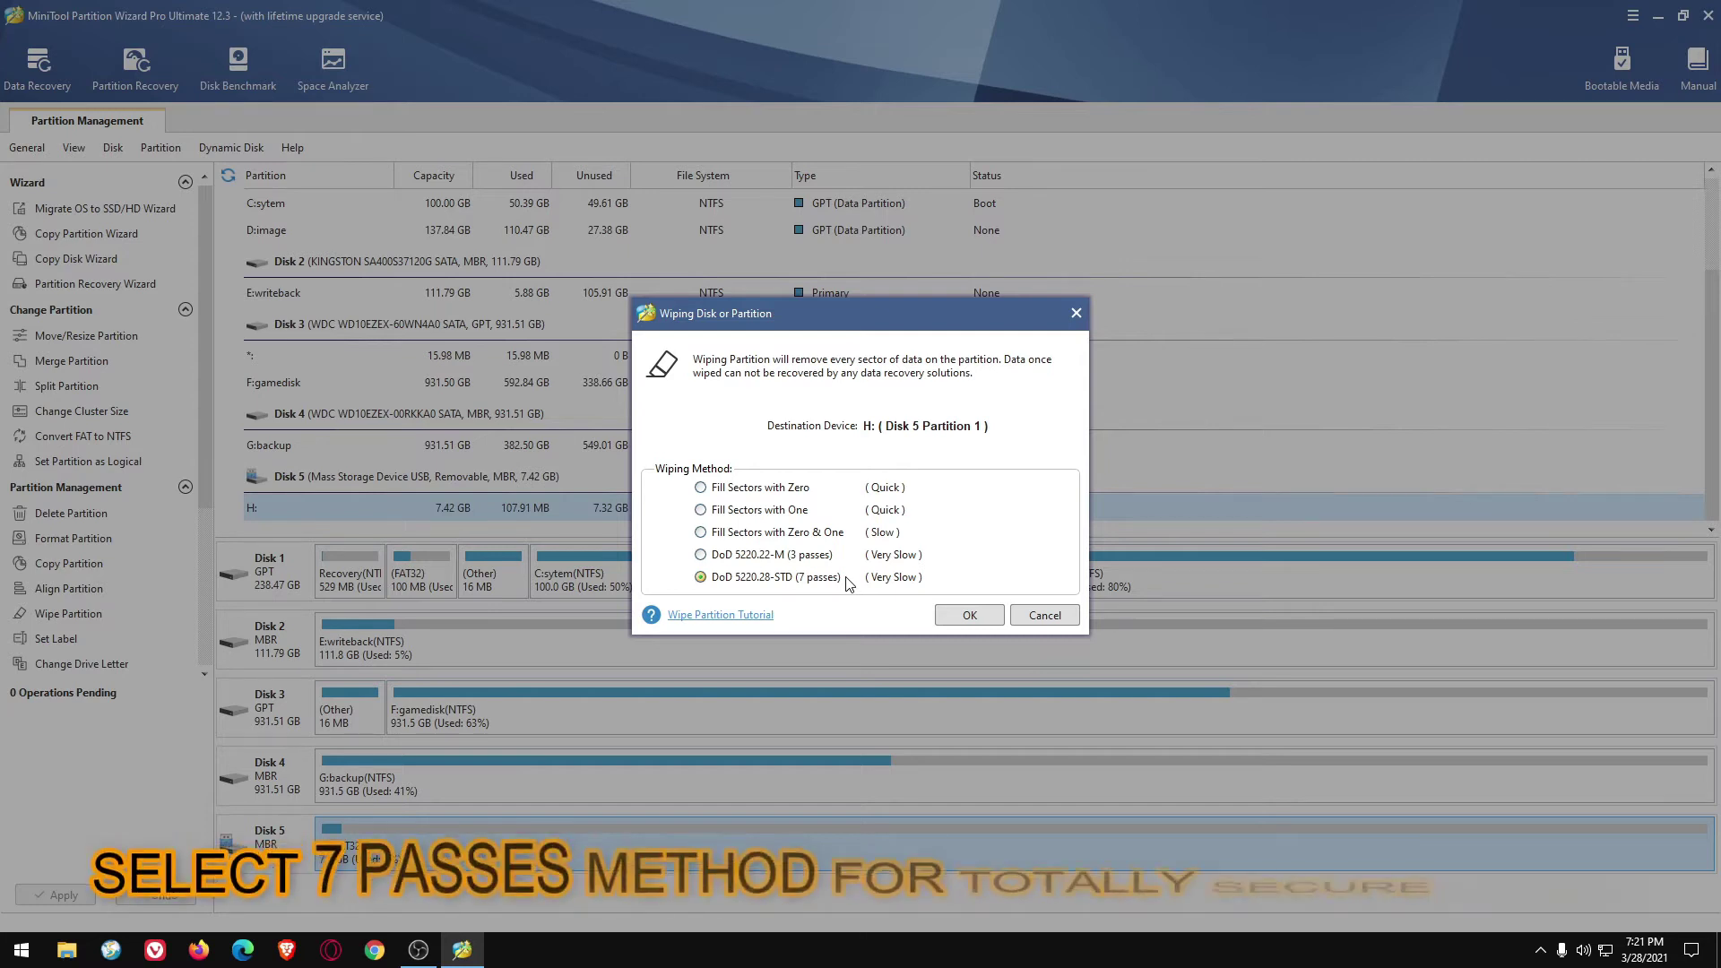
pyautogui.click(966, 615)
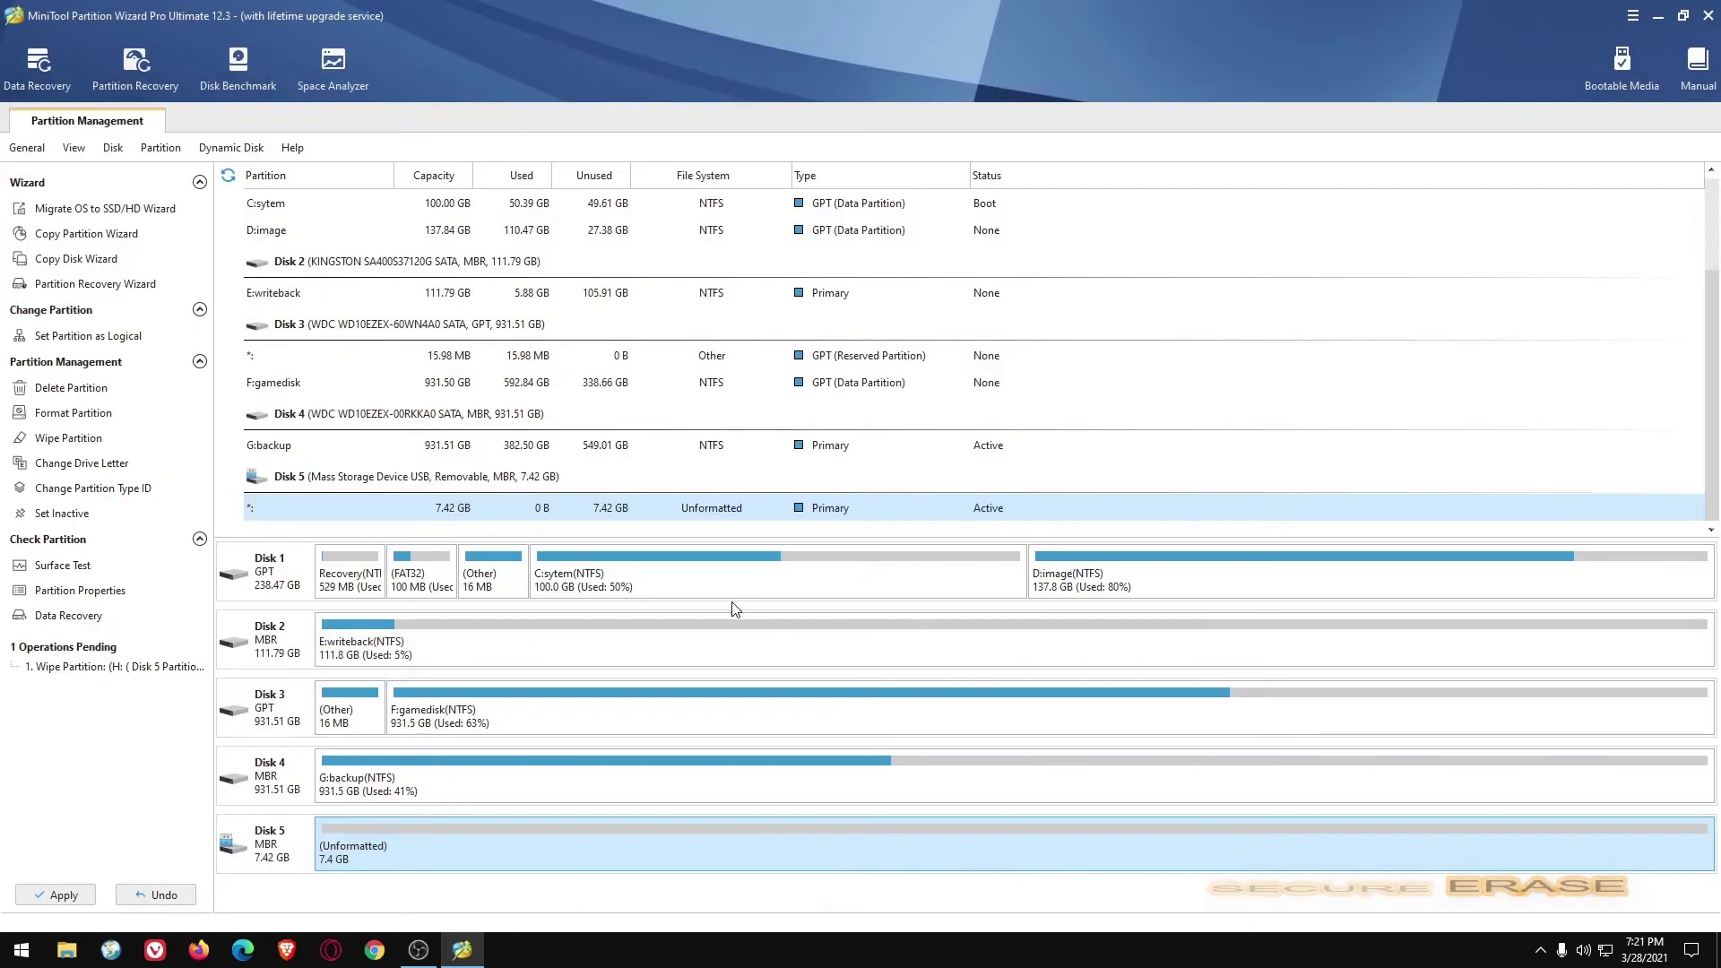
pyautogui.click(62, 896)
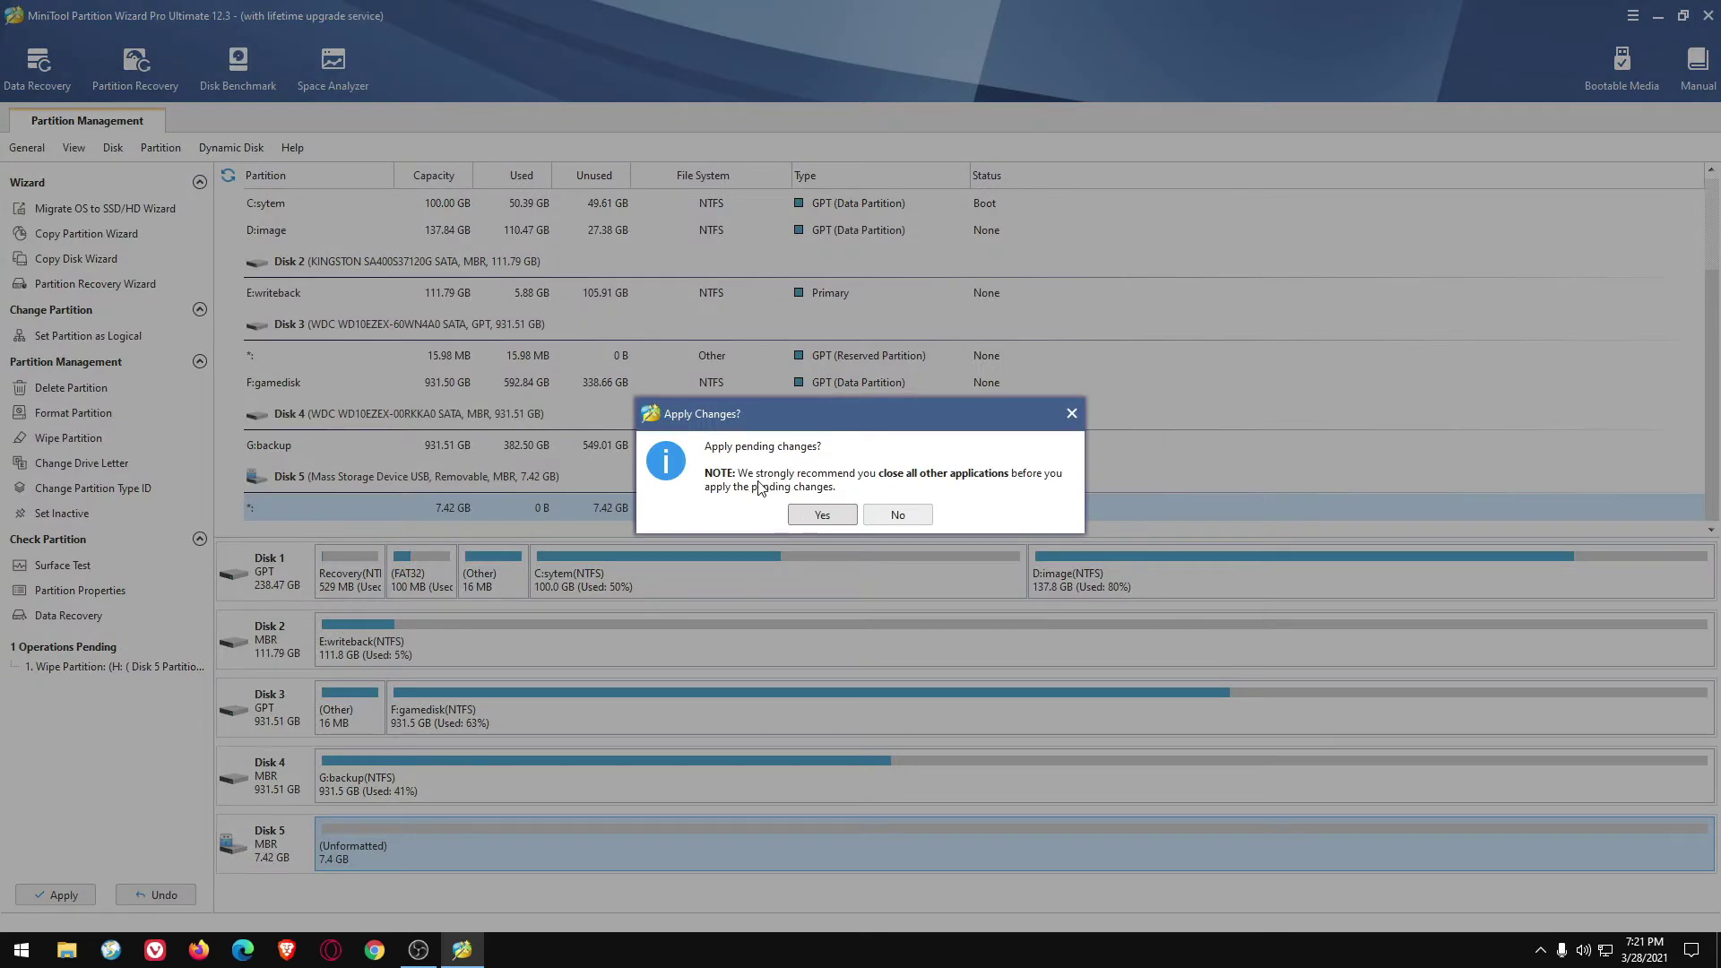
pyautogui.click(823, 517)
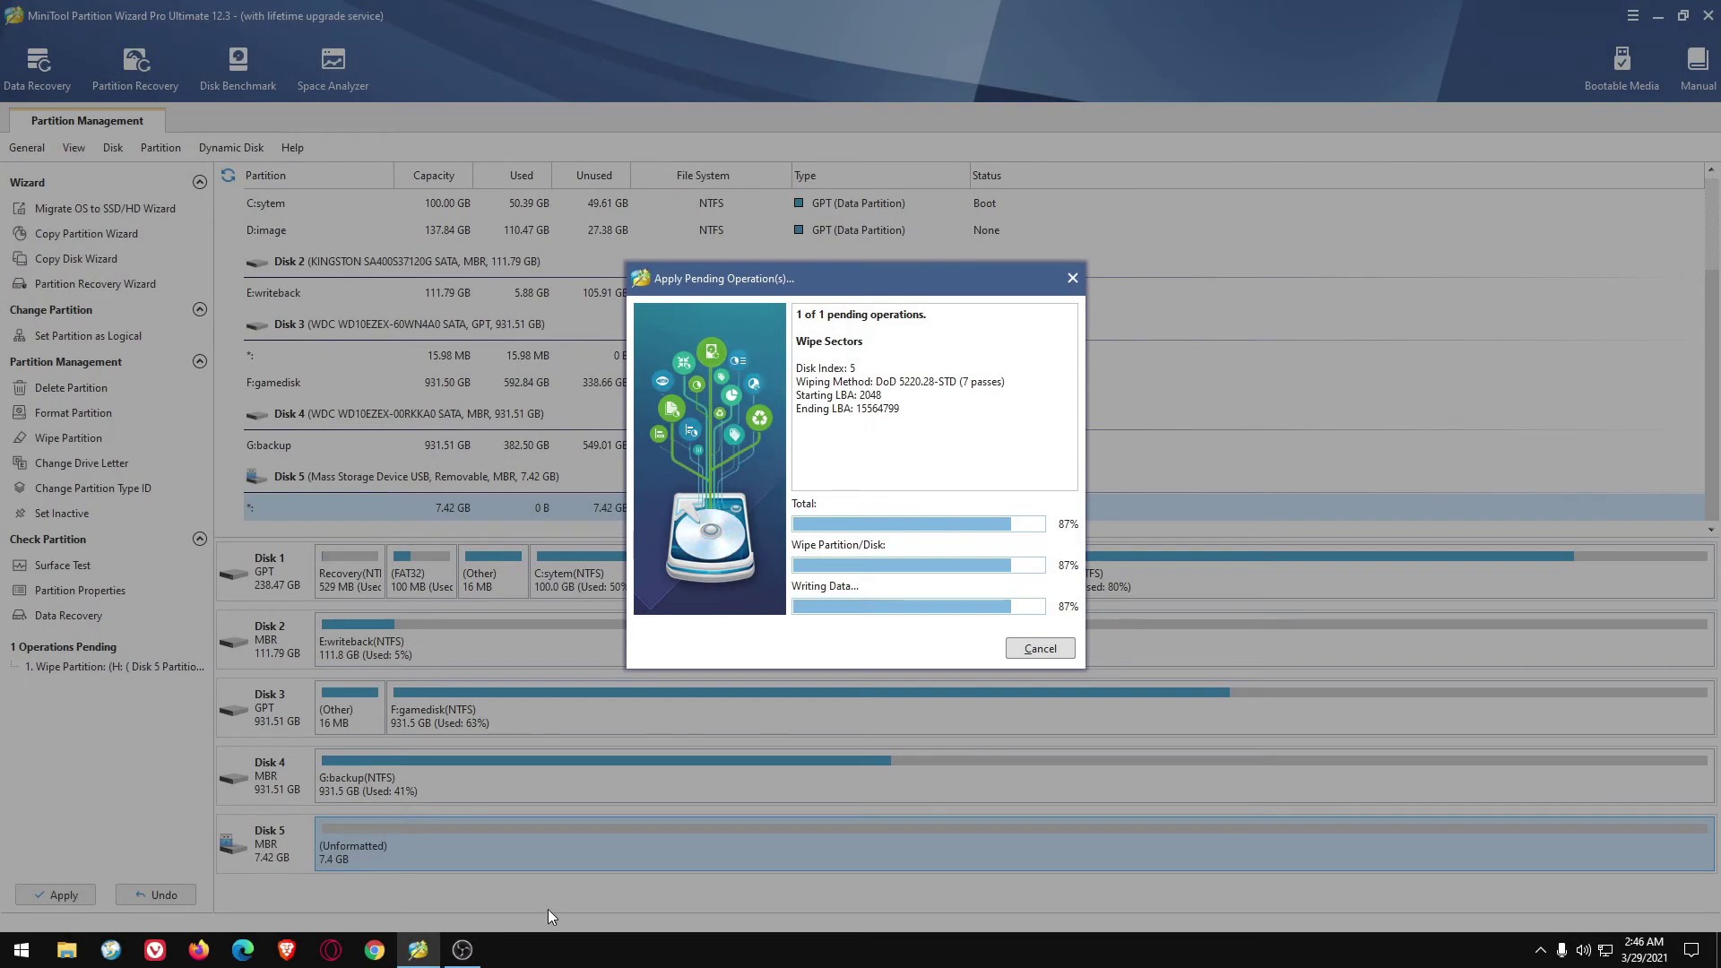
# Check the current date and time in the system calendar while the wipe is running
pyautogui.click(1645, 951)
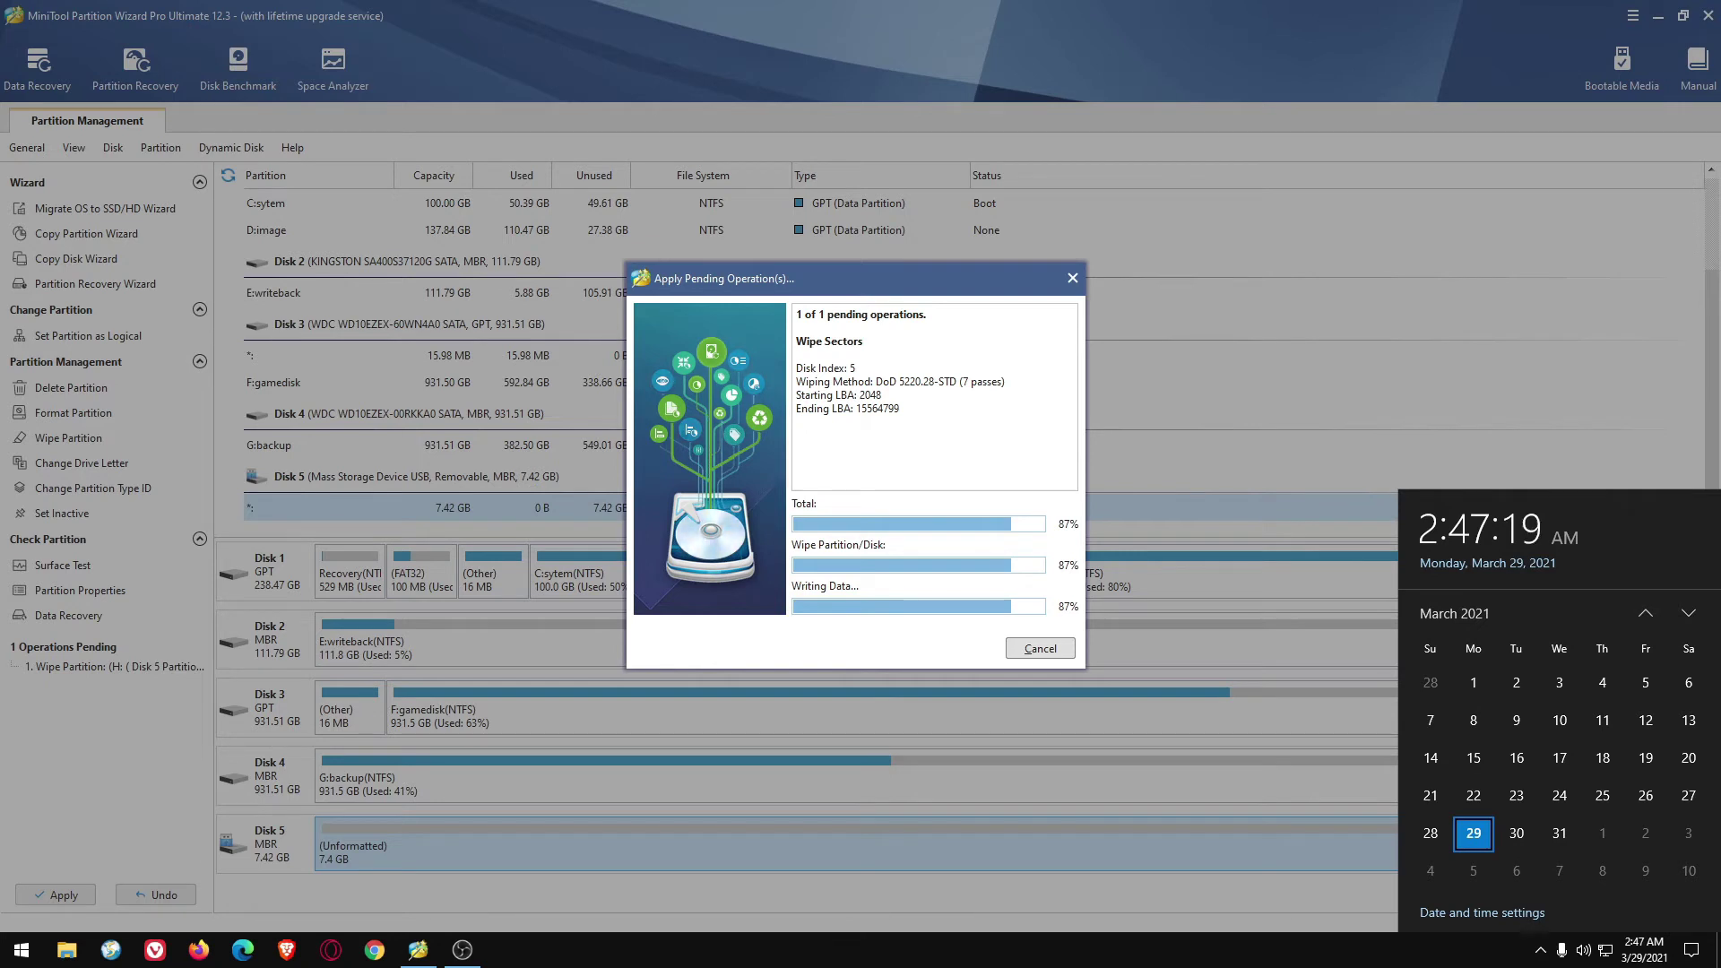
pyautogui.press('Escape')
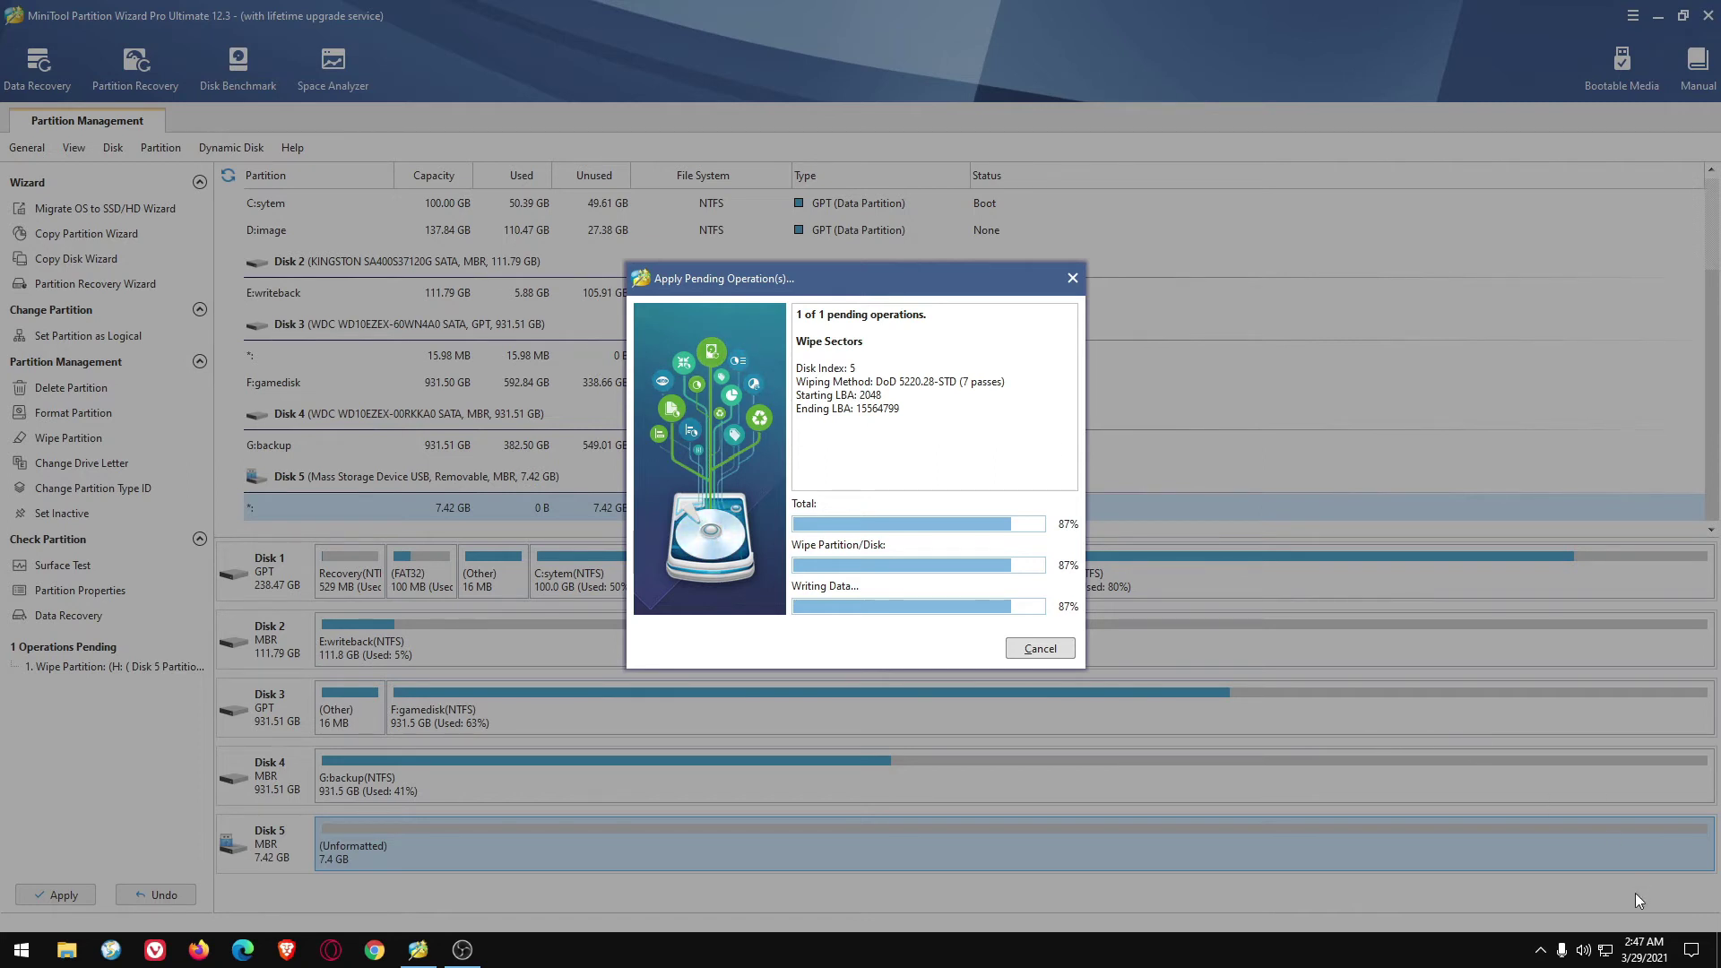
pyautogui.click(1645, 957)
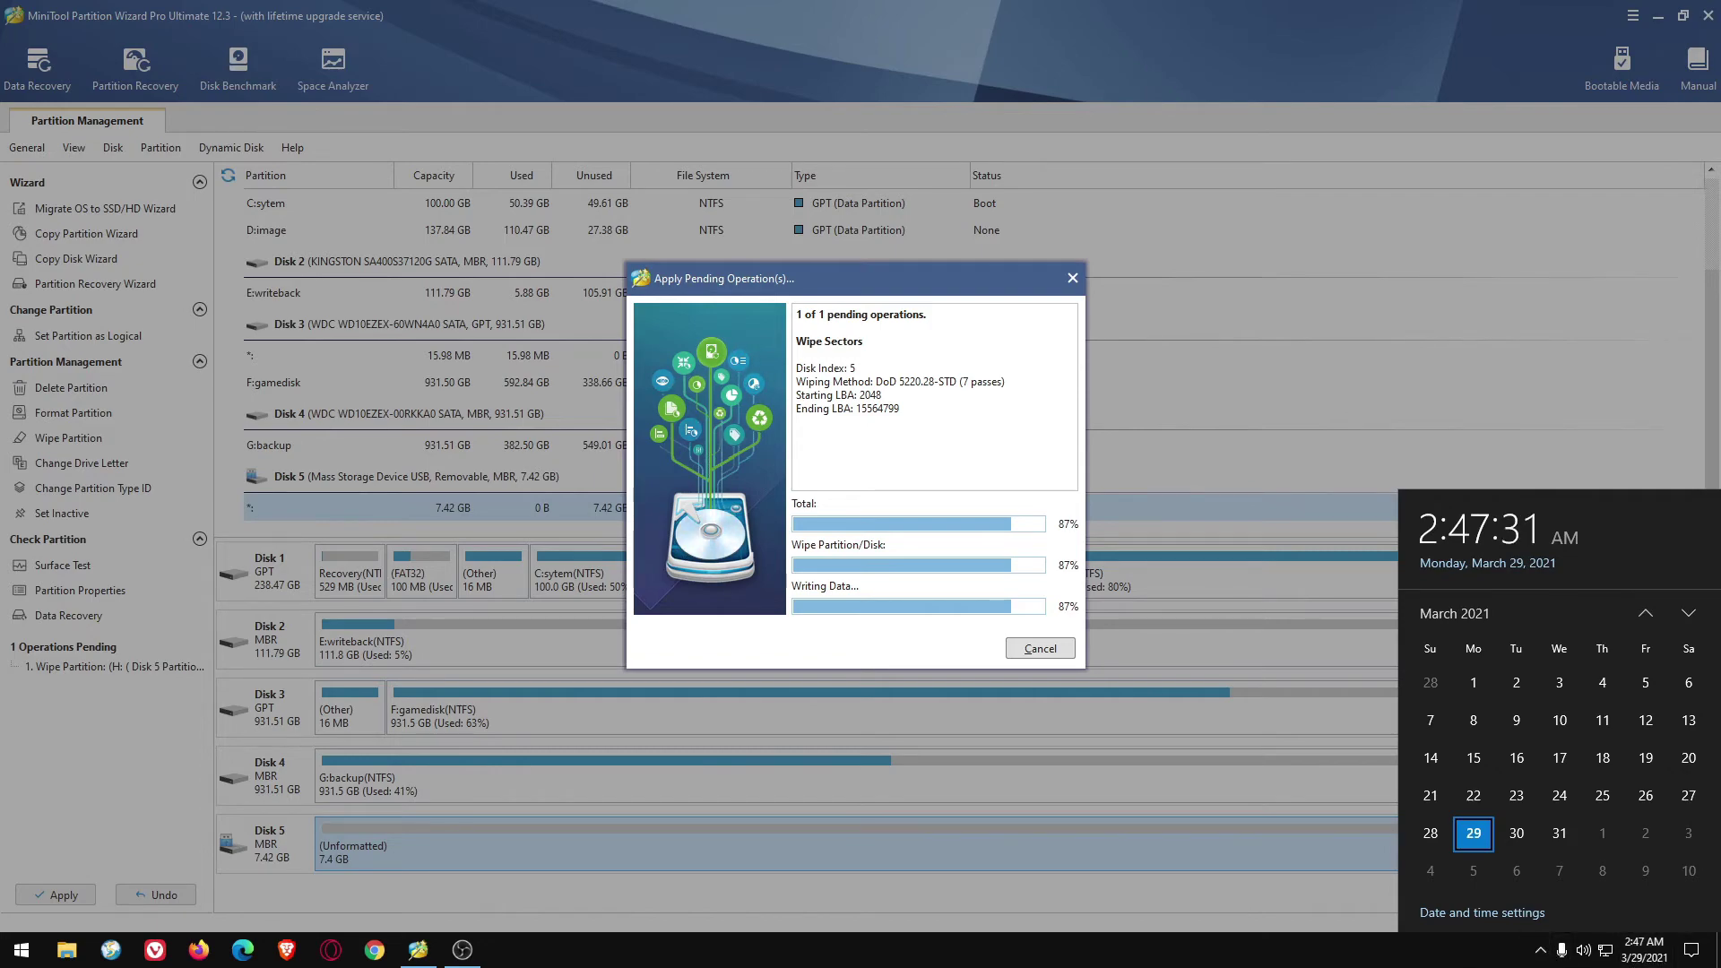
pyautogui.click(793, 543)
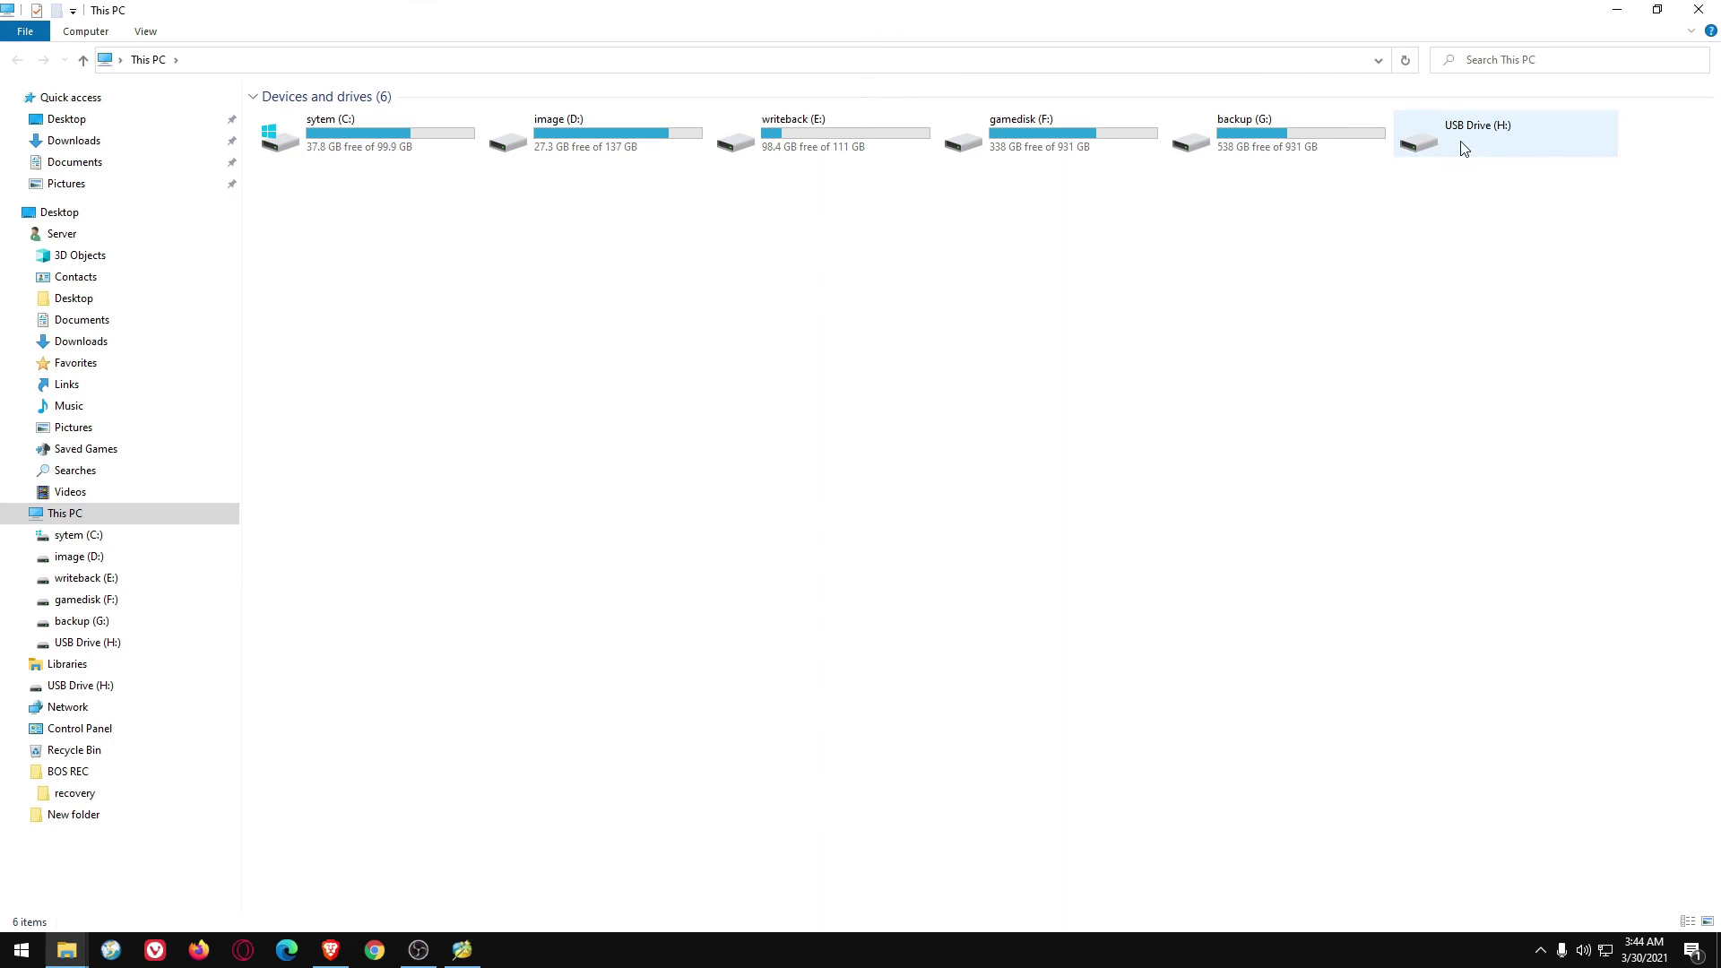
# Open the format settings for USB Drive (H:) in File Explorer and restore the device defaults
pyautogui.click(1460, 147)
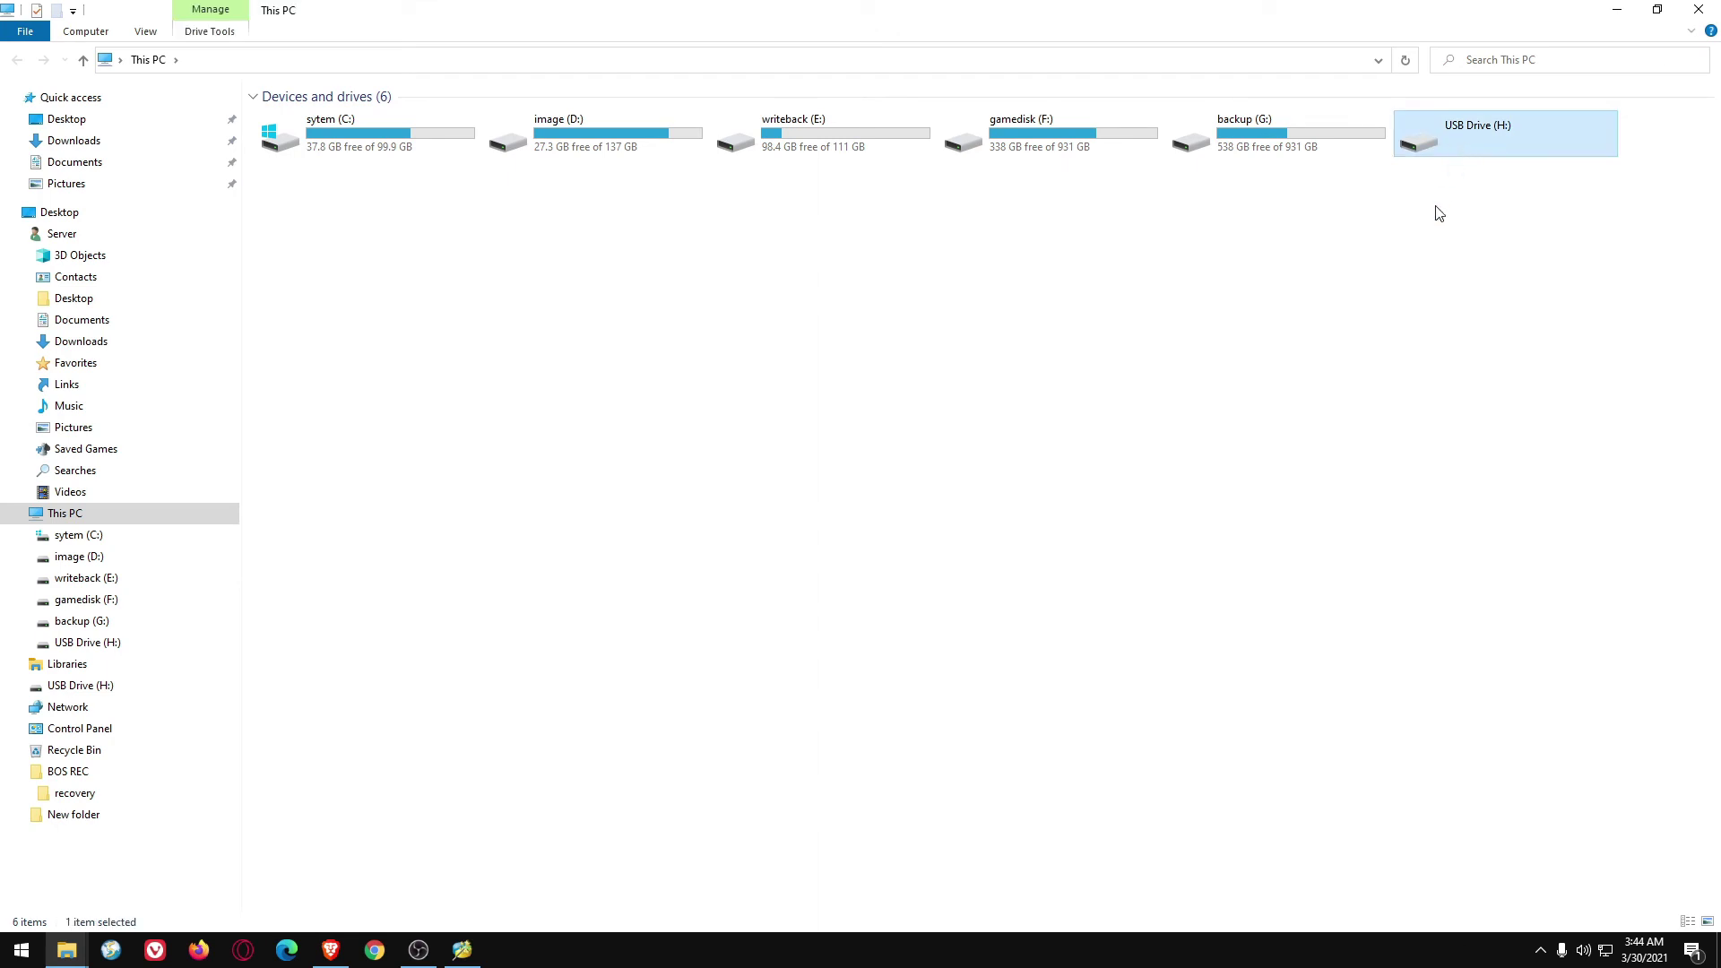
pyautogui.rightClick(1441, 138)
pyautogui.click(1473, 347)
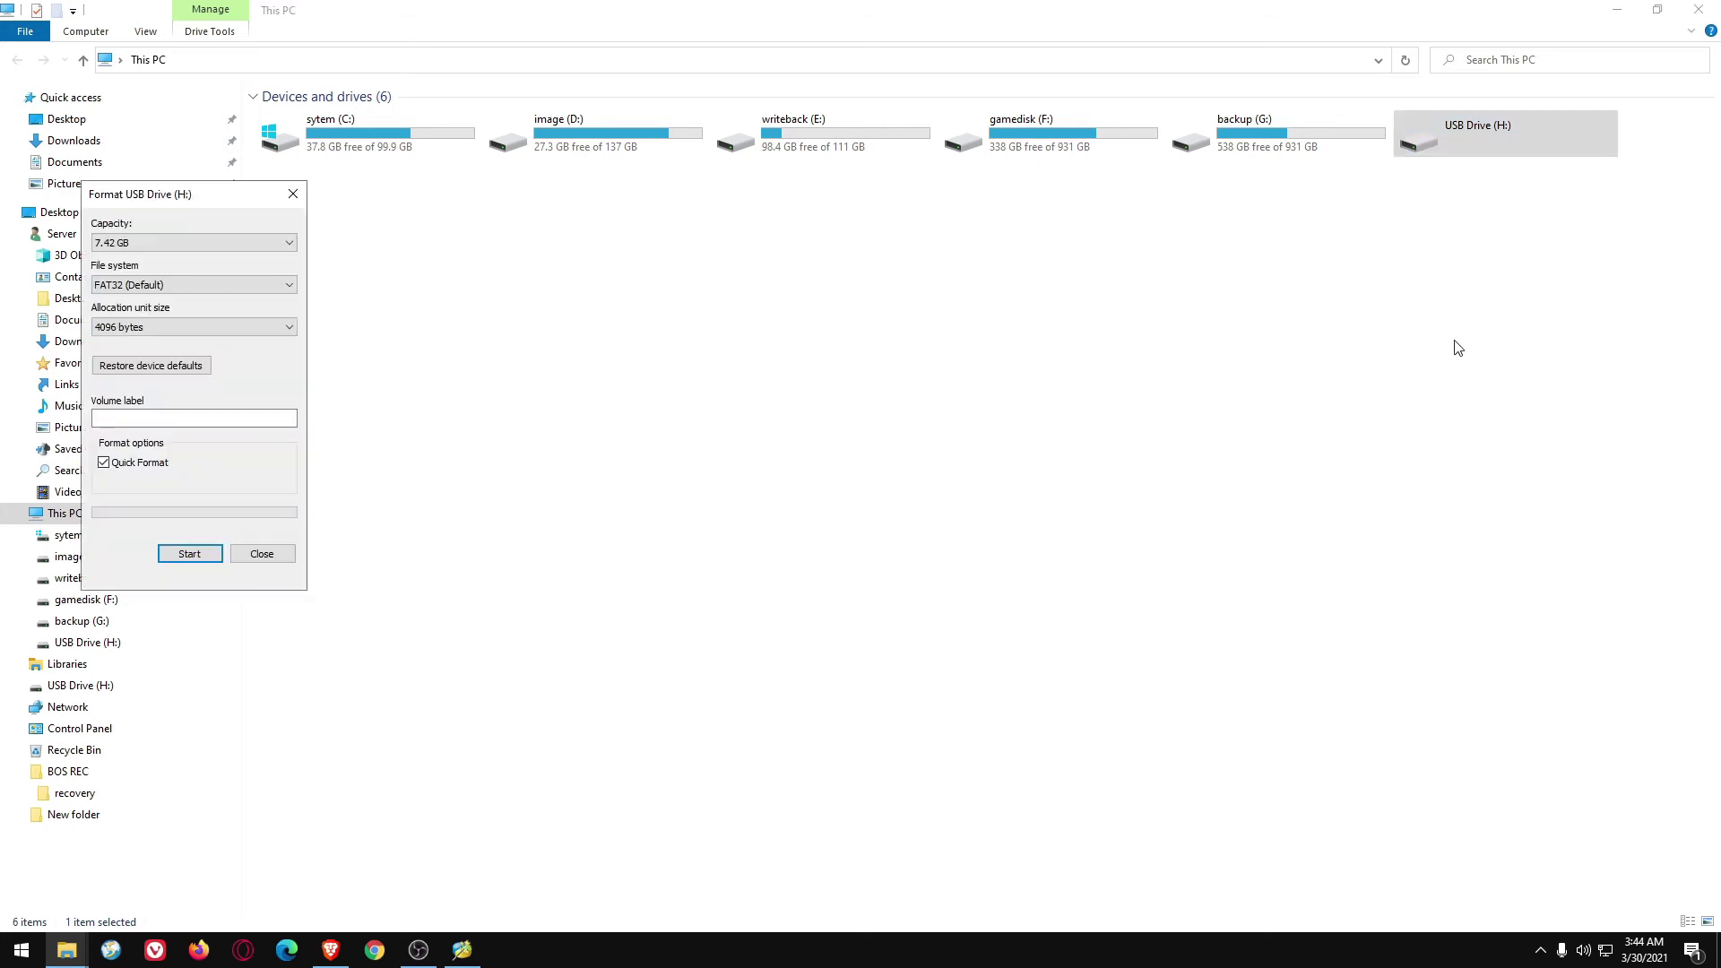
pyautogui.moveTo(185, 199); pyautogui.dragTo(983, 279)
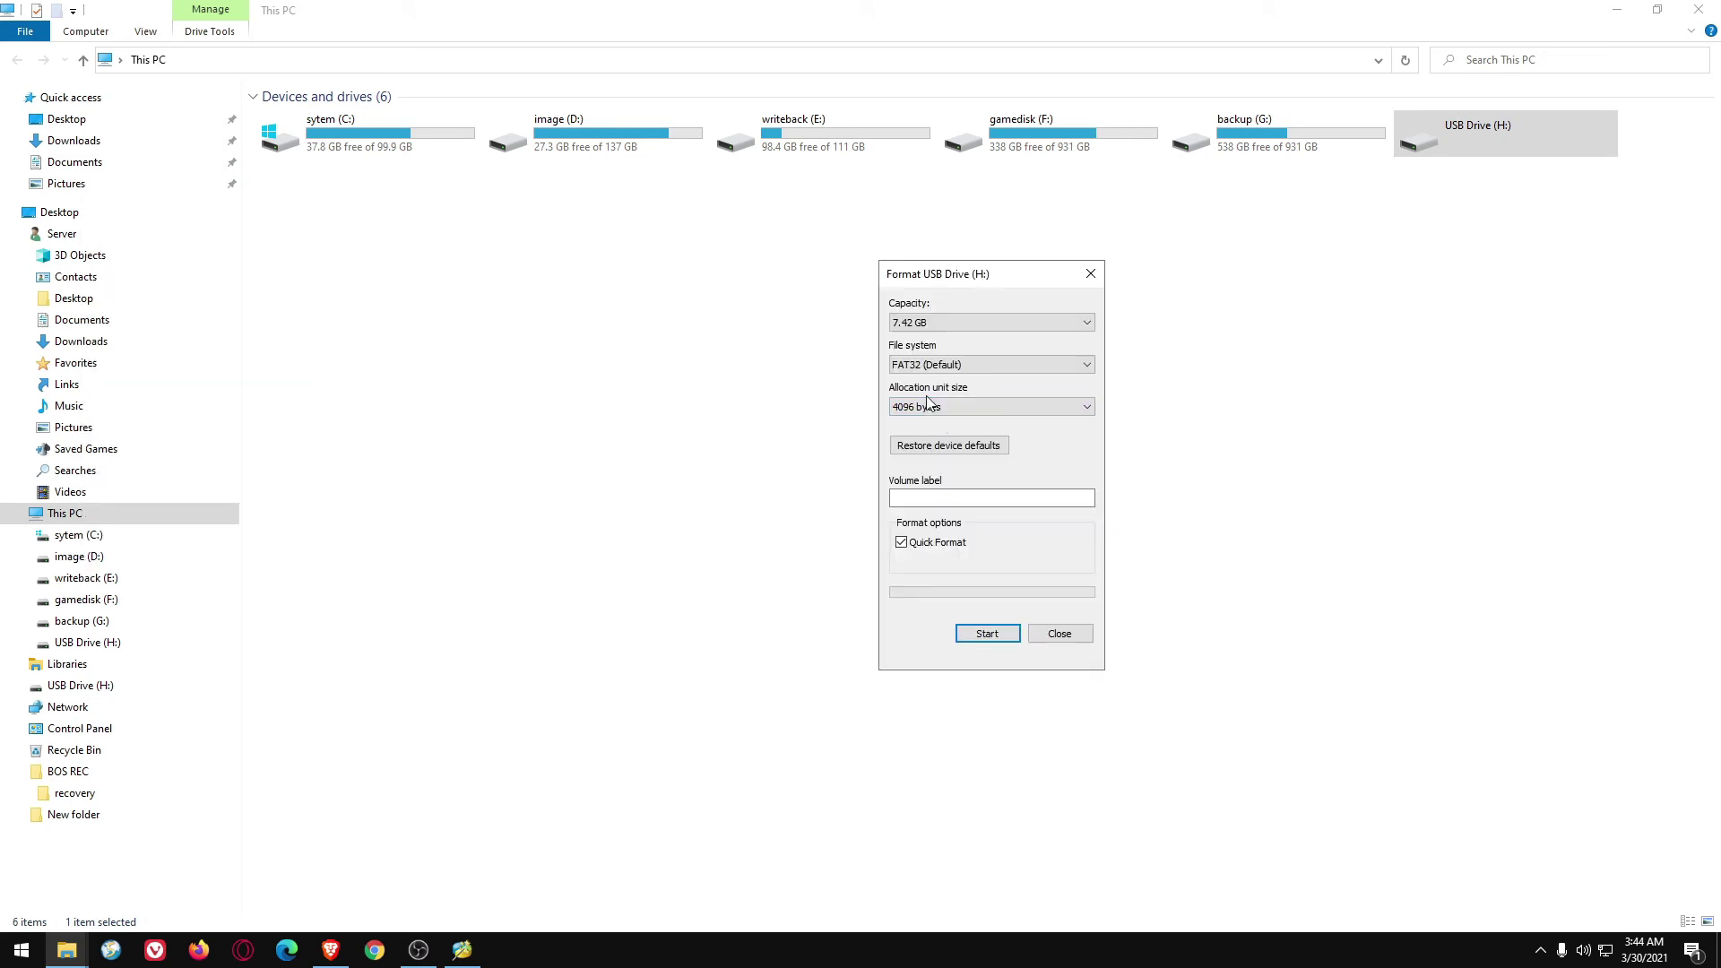
pyautogui.click(958, 451)
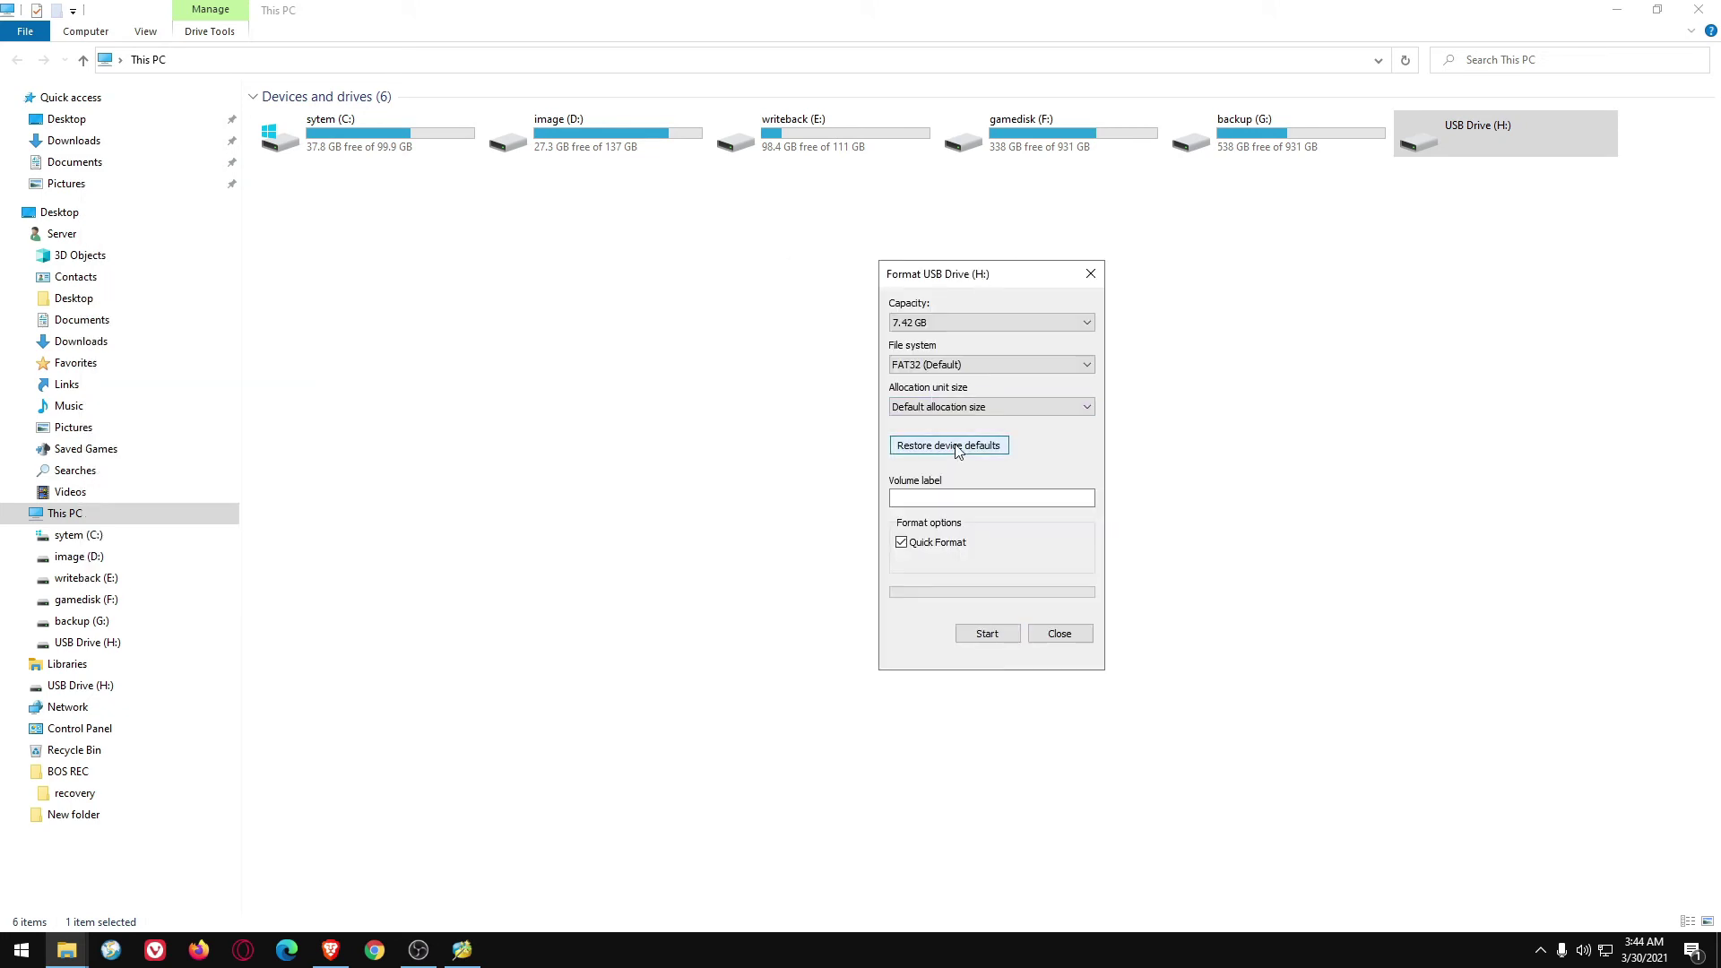
pyautogui.click(933, 499)
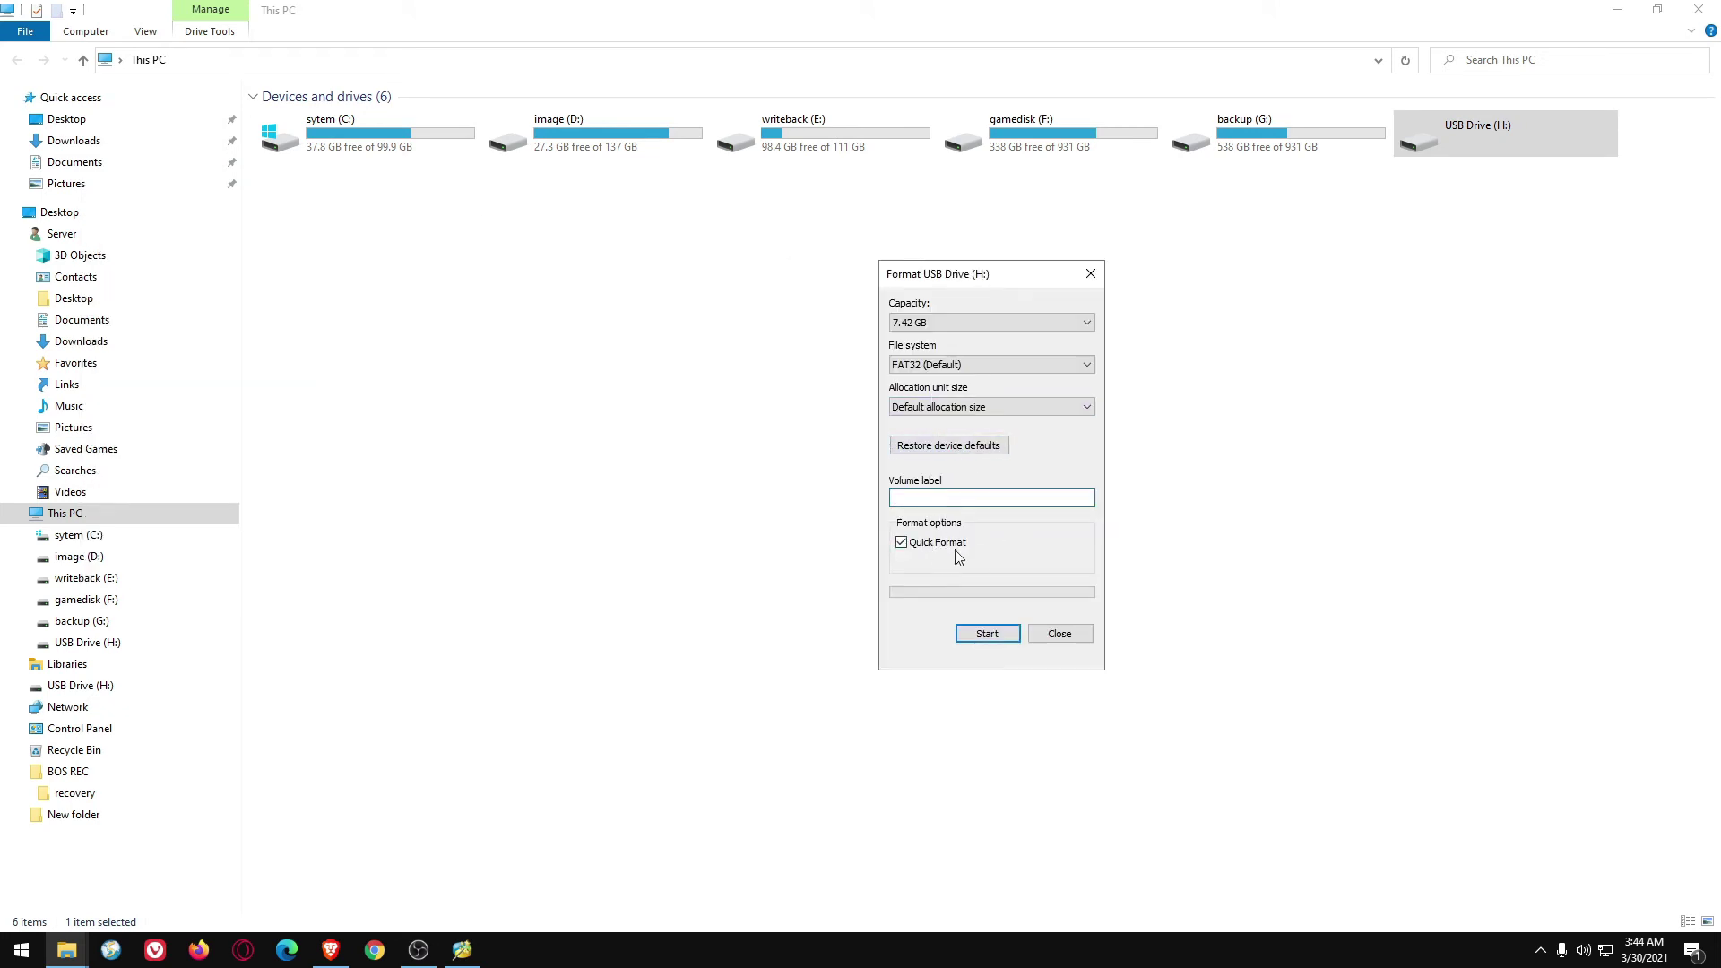
# Quick-format USB Drive (H:) as FAT32 with the default allocation size, and close the format dialog
pyautogui.click(987, 633)
pyautogui.click(905, 476)
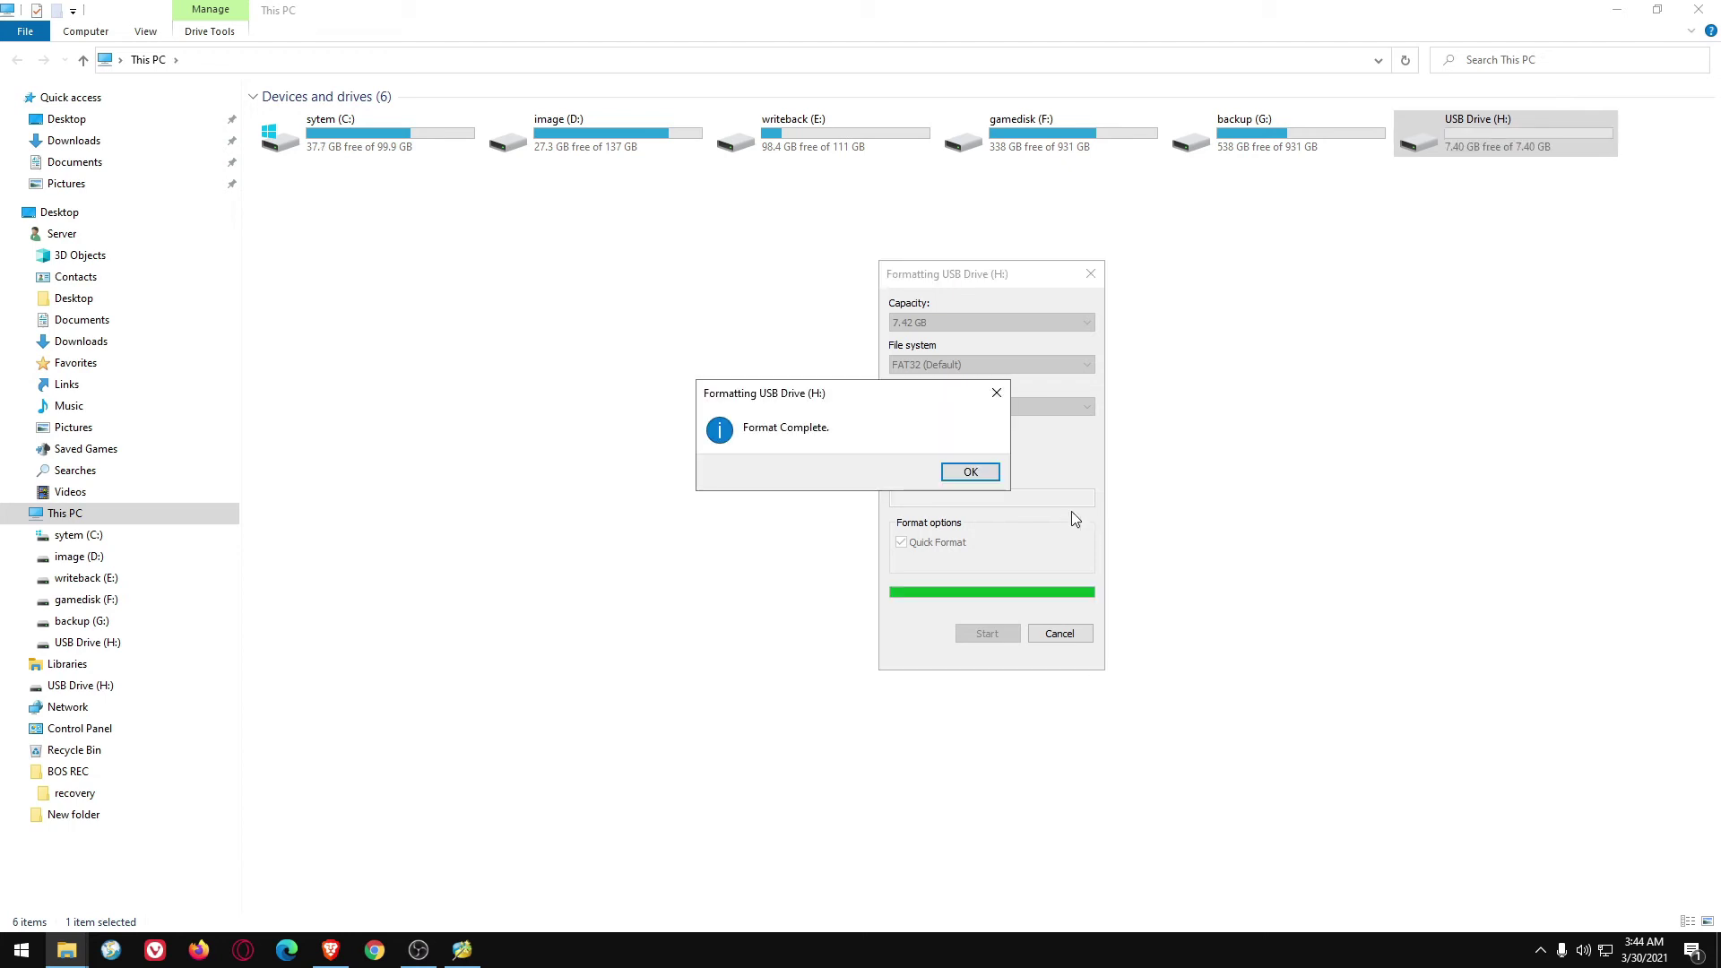
pyautogui.click(969, 477)
pyautogui.click(1060, 634)
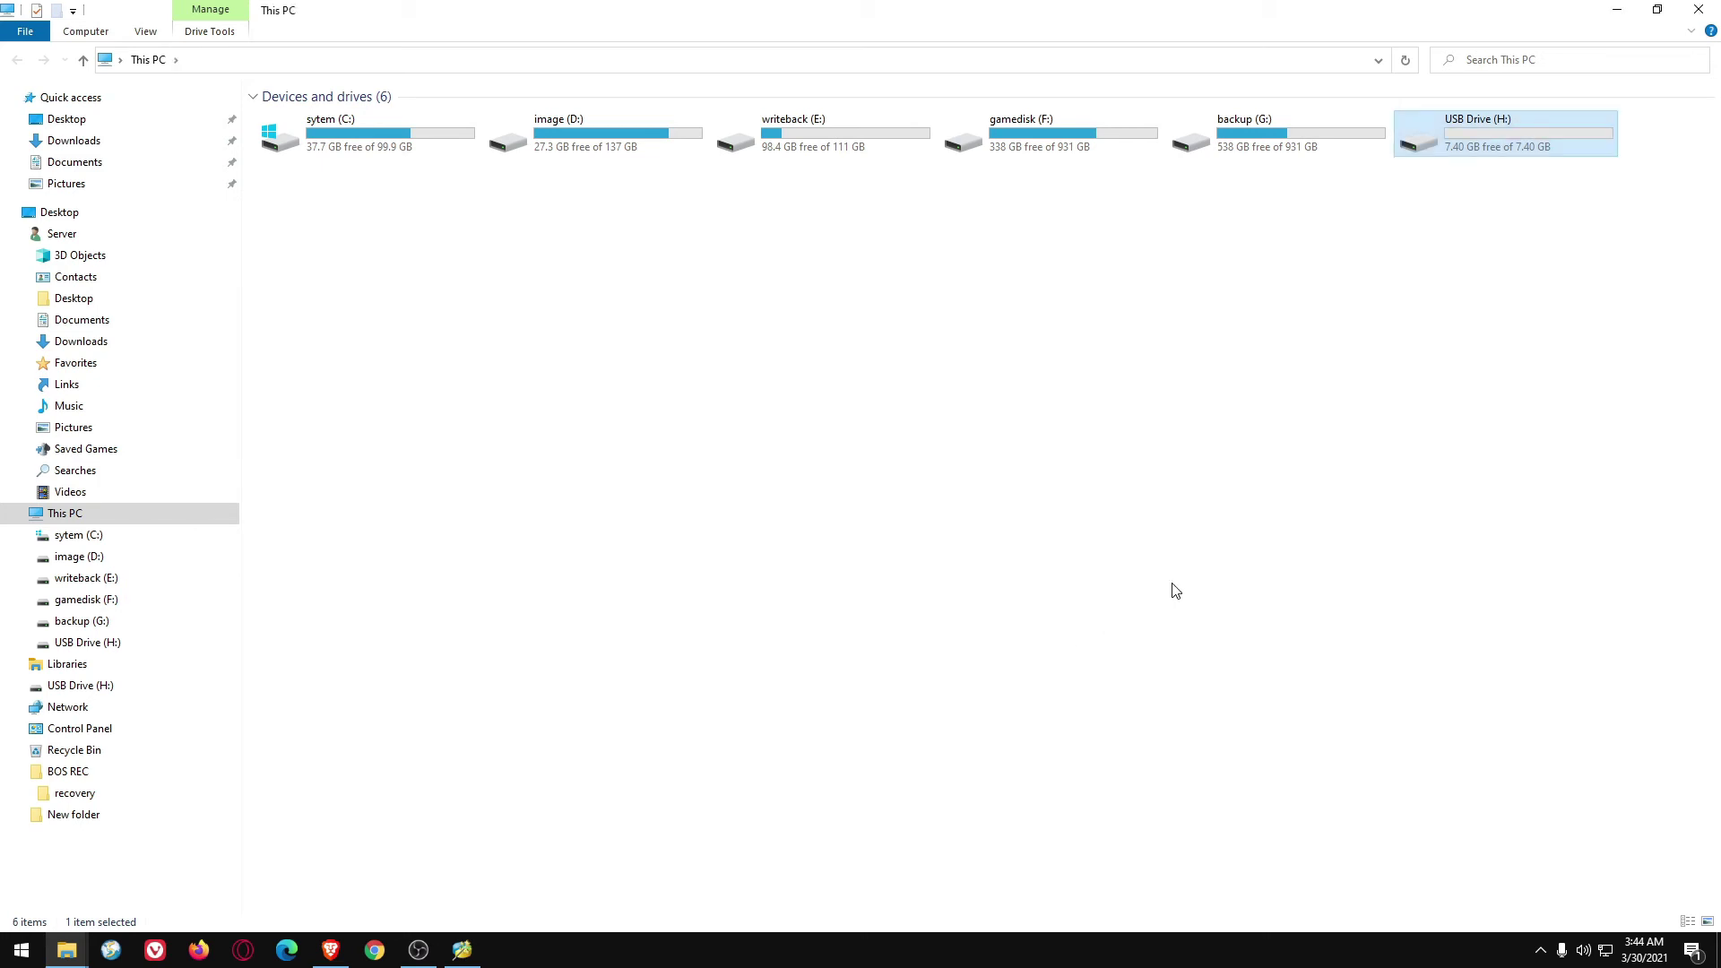
# Open the formatted USB Drive (H:) to check its contents, and return to This PC
pyautogui.doubleClick(1507, 135)
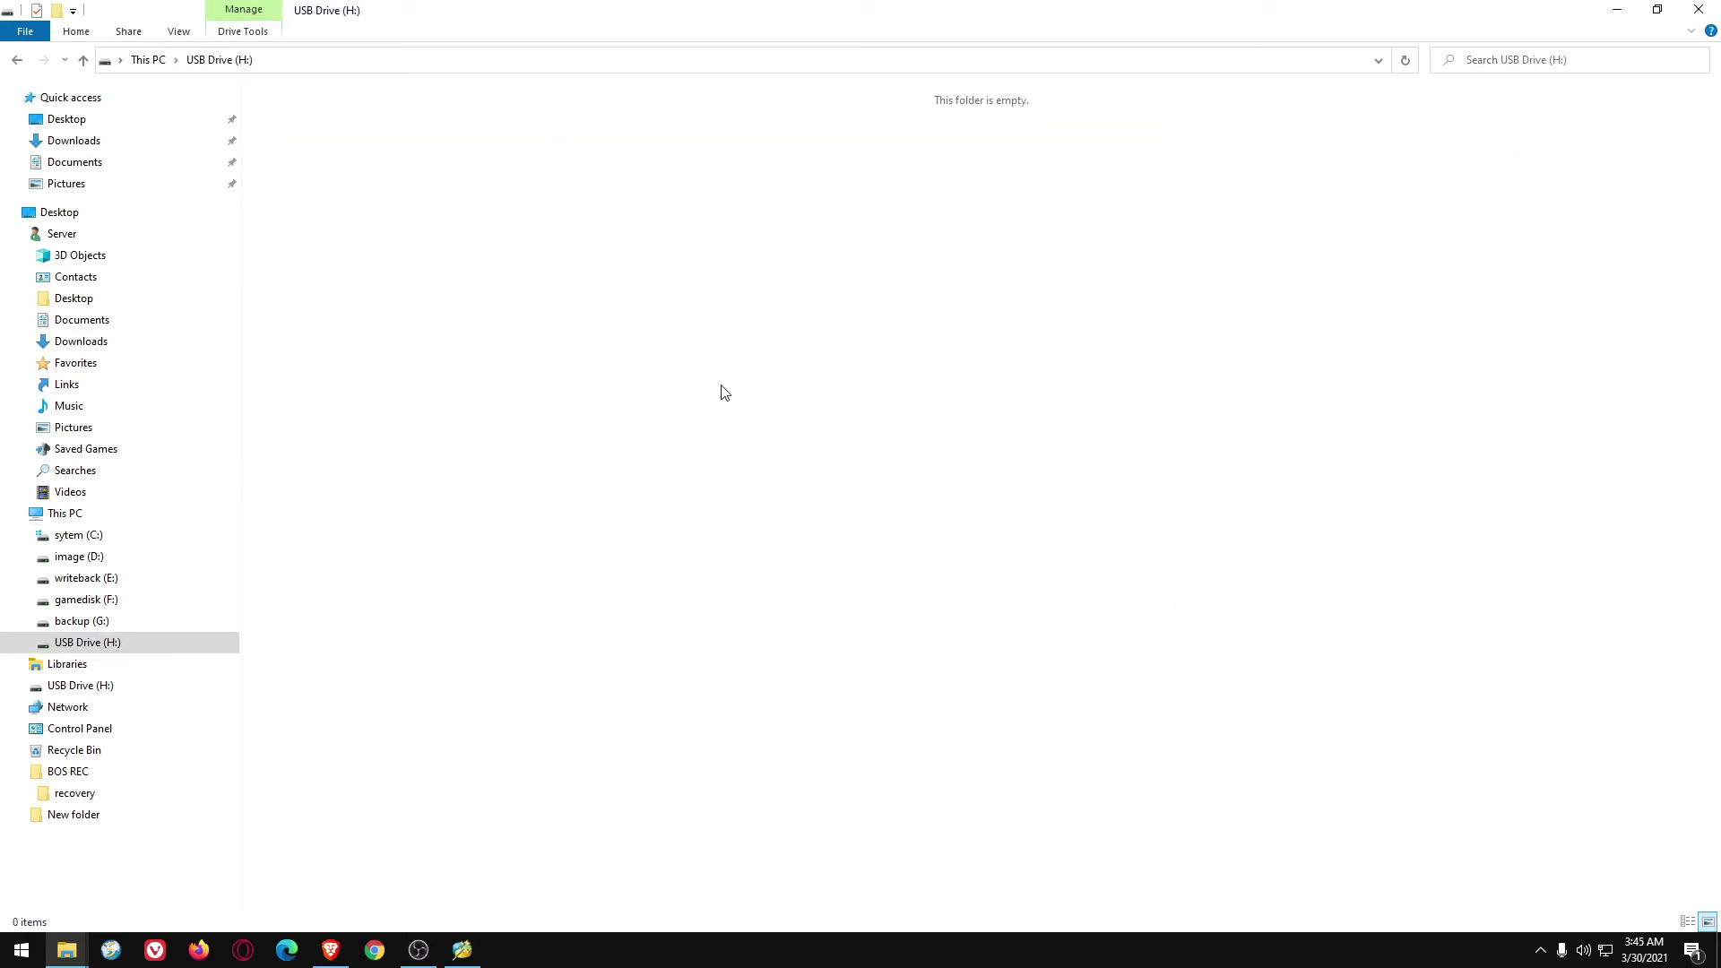
pyautogui.click(20, 60)
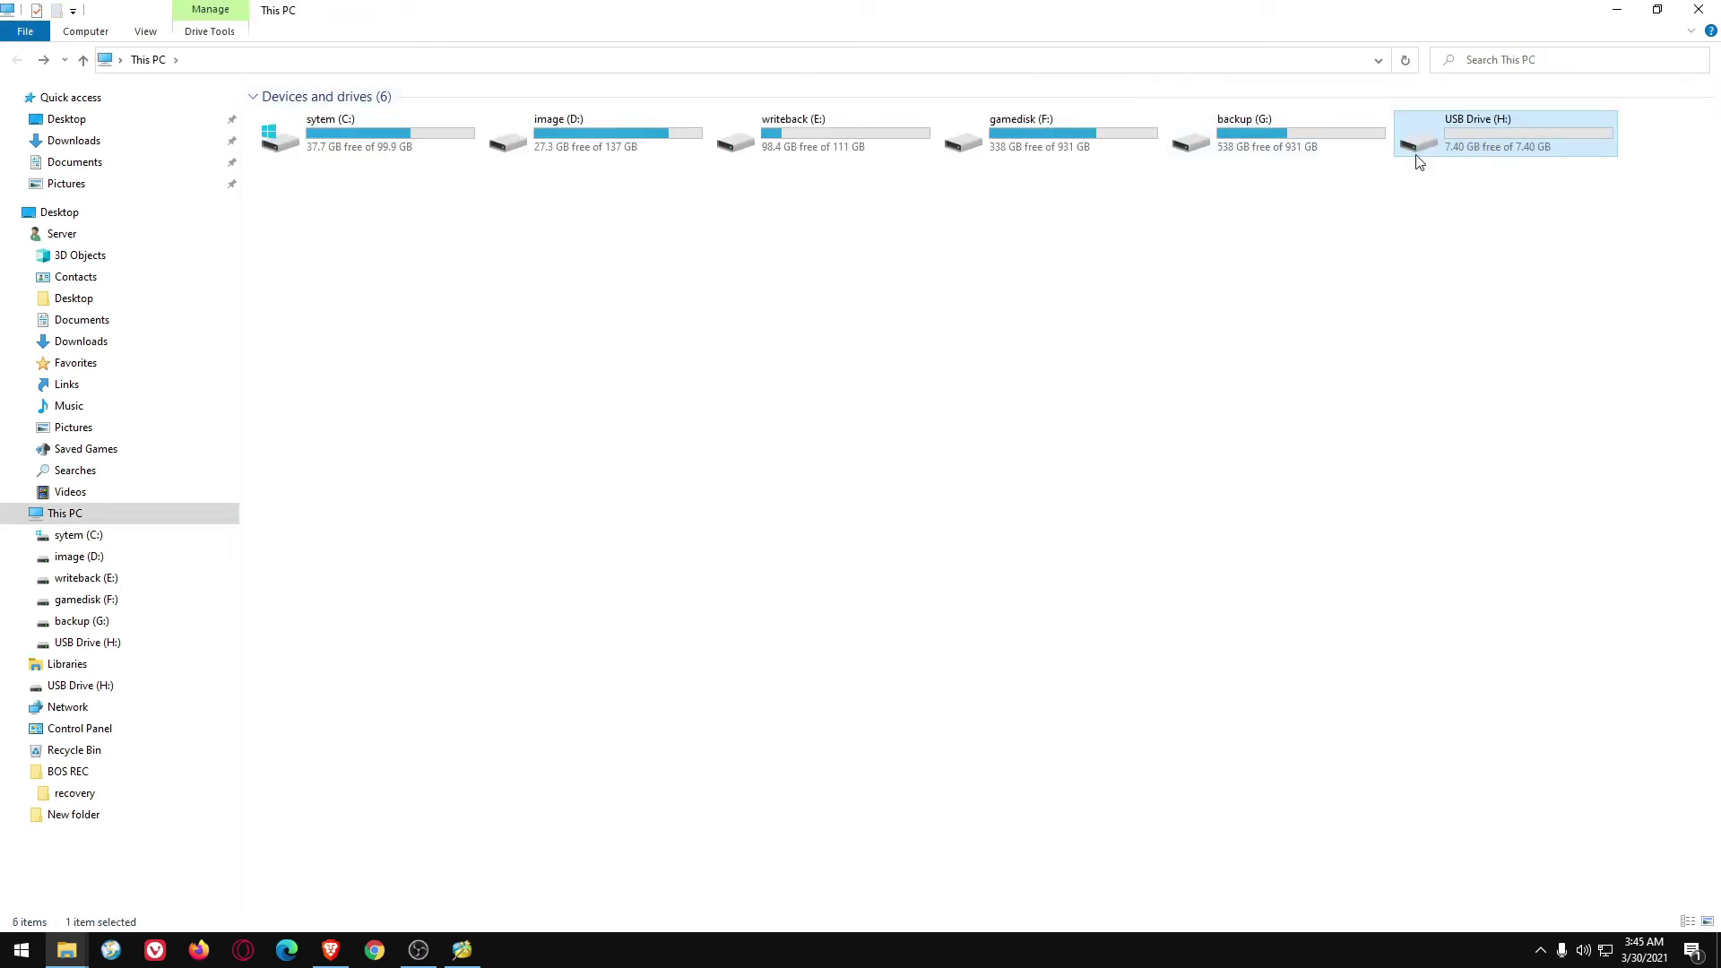
# Refresh the drive list in This PC to check the space on USB Drive (H:)
pyautogui.rightClick(1084, 254)
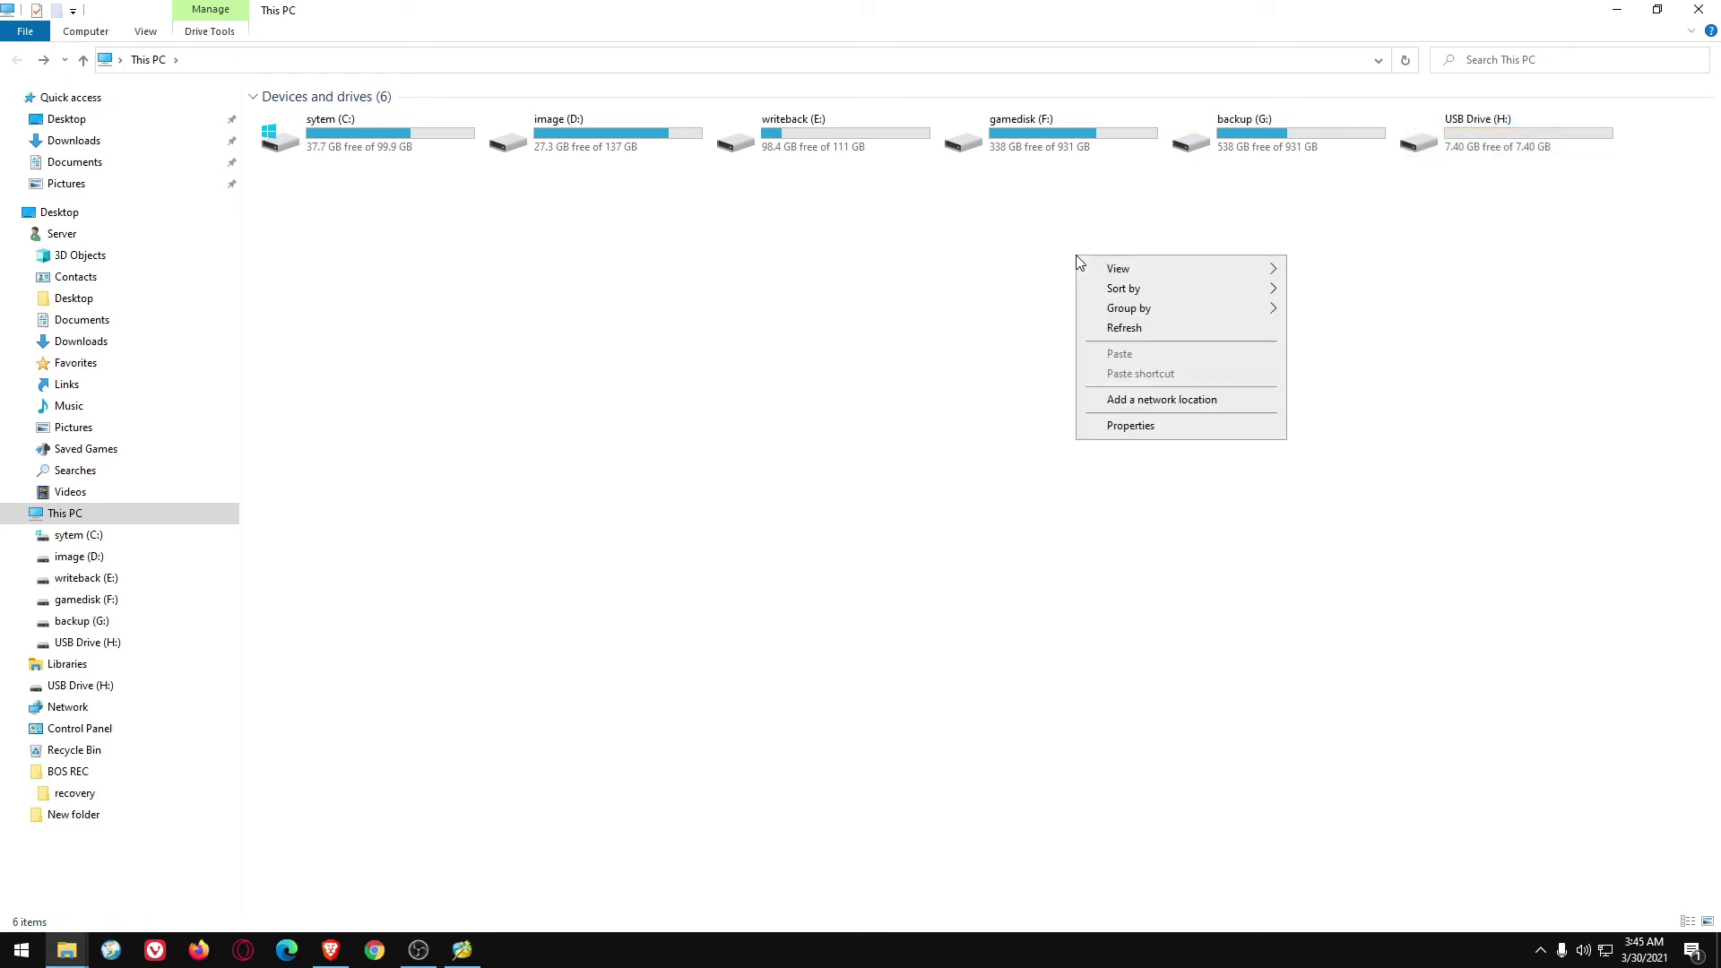
pyautogui.click(1125, 327)
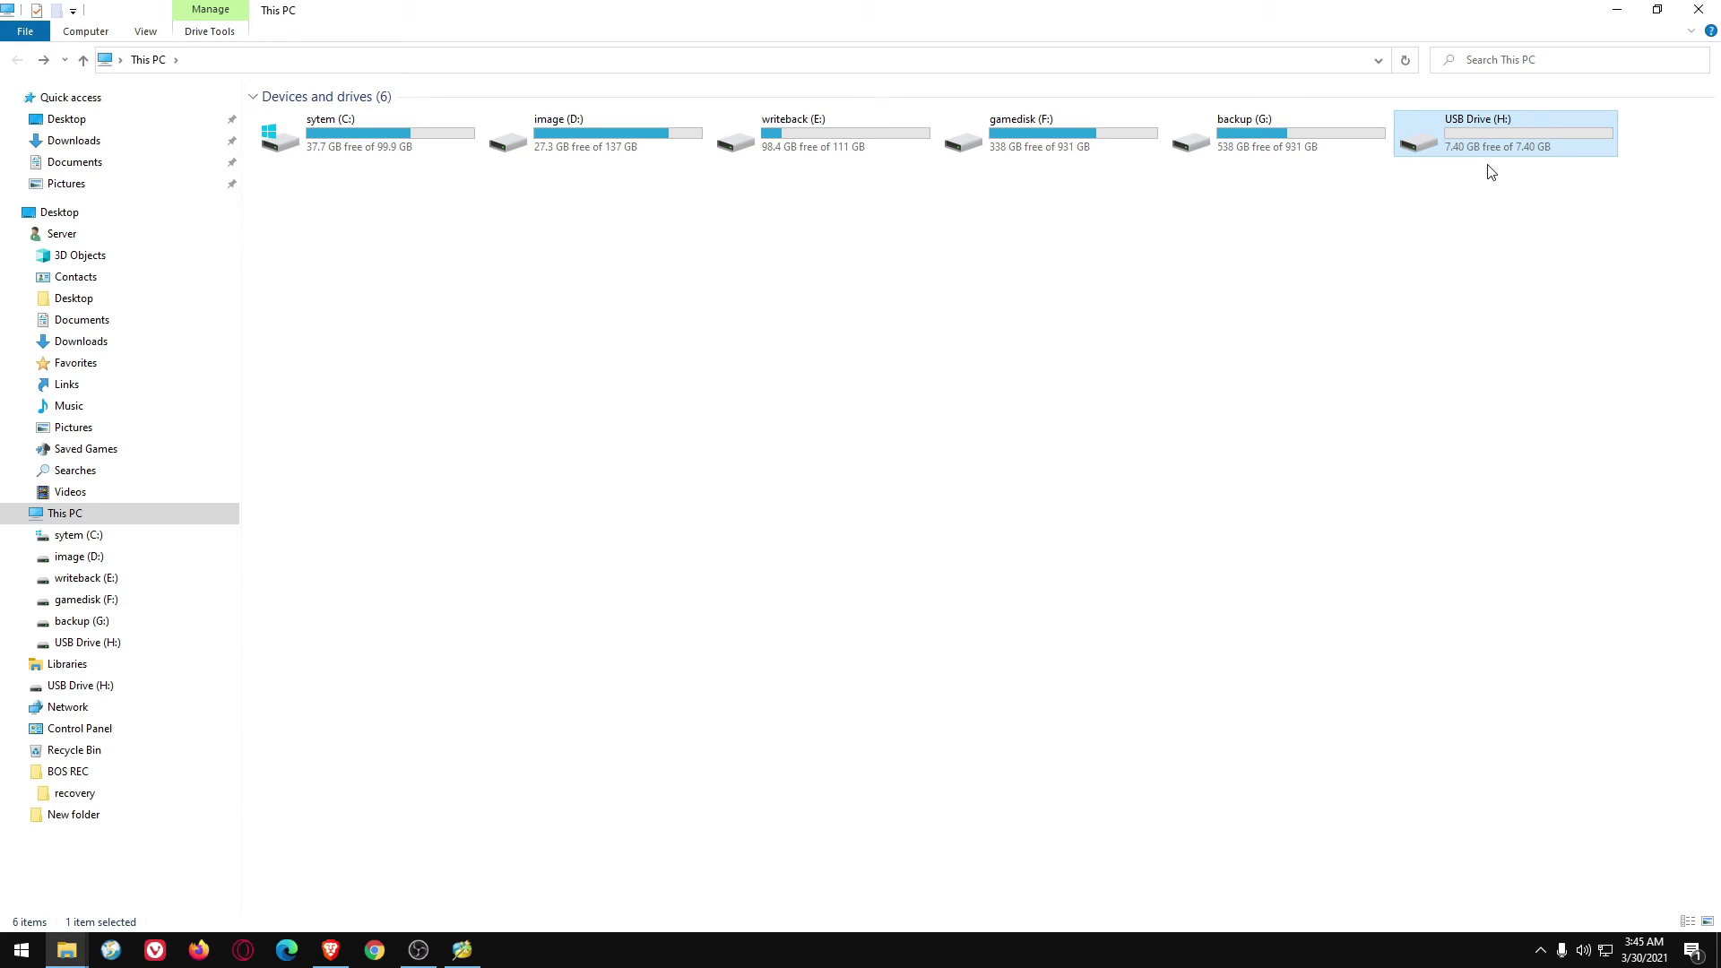
pyautogui.click(742, 367)
# Switch to MiniTool Partition Wizard, start a Data Recovery scan of the FAT32 partition H:, and check the system date and time
pyautogui.click(461, 951)
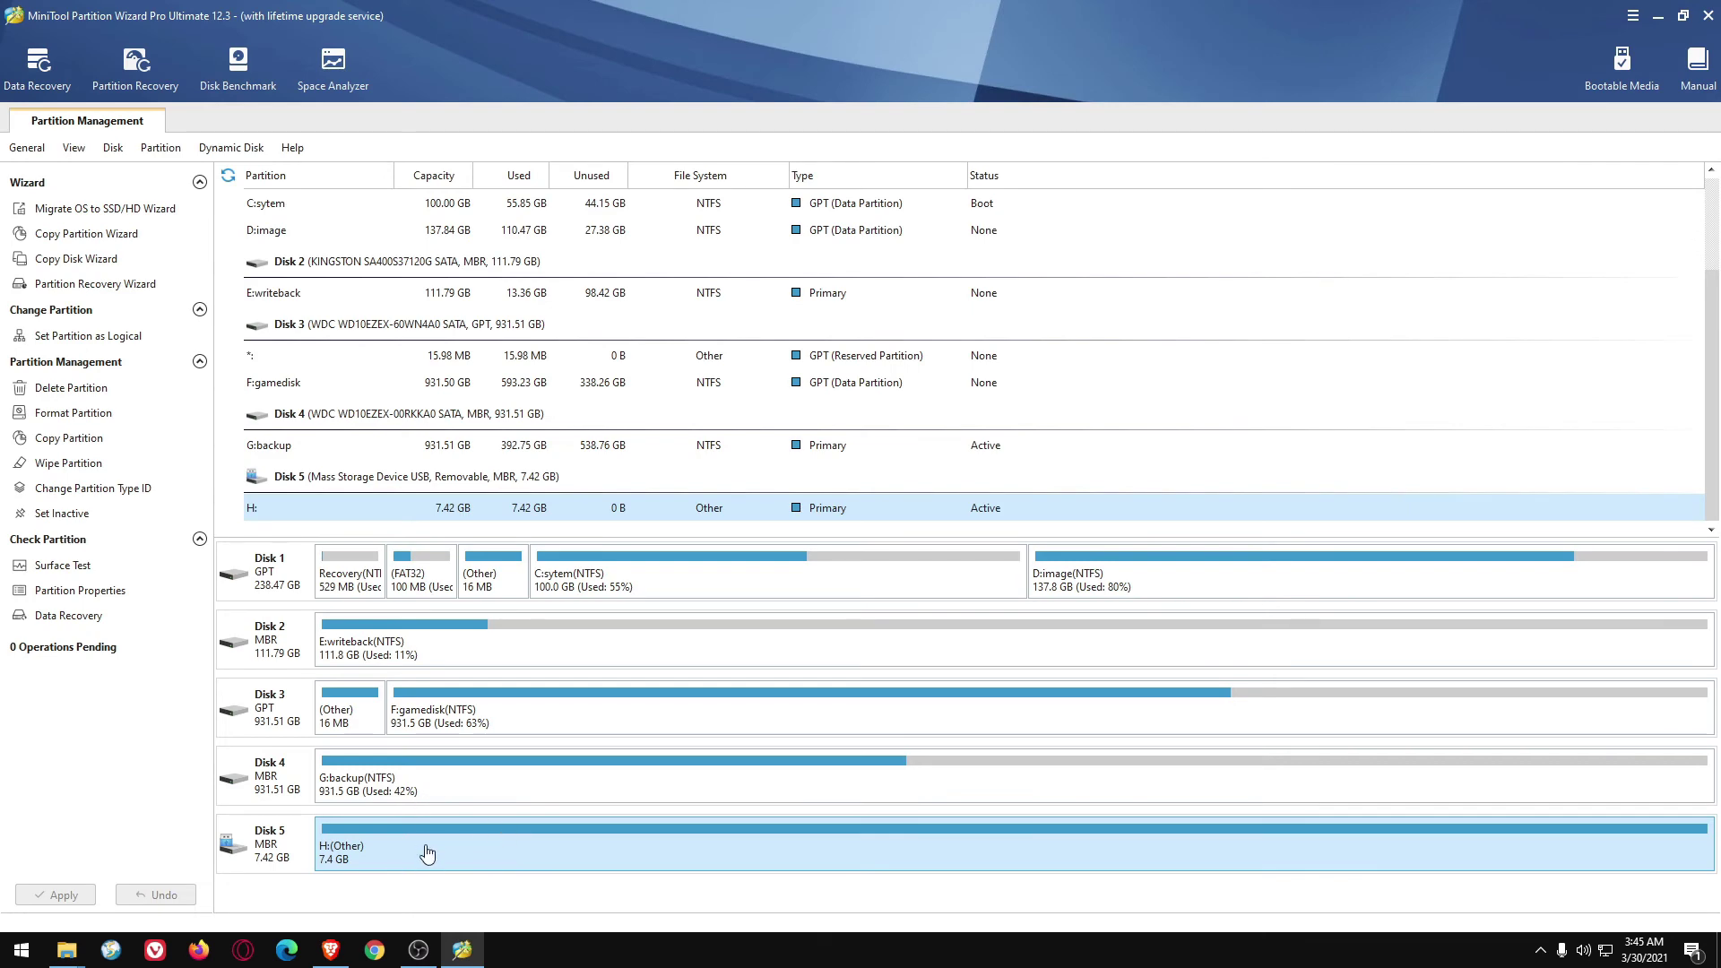
pyautogui.click(424, 798)
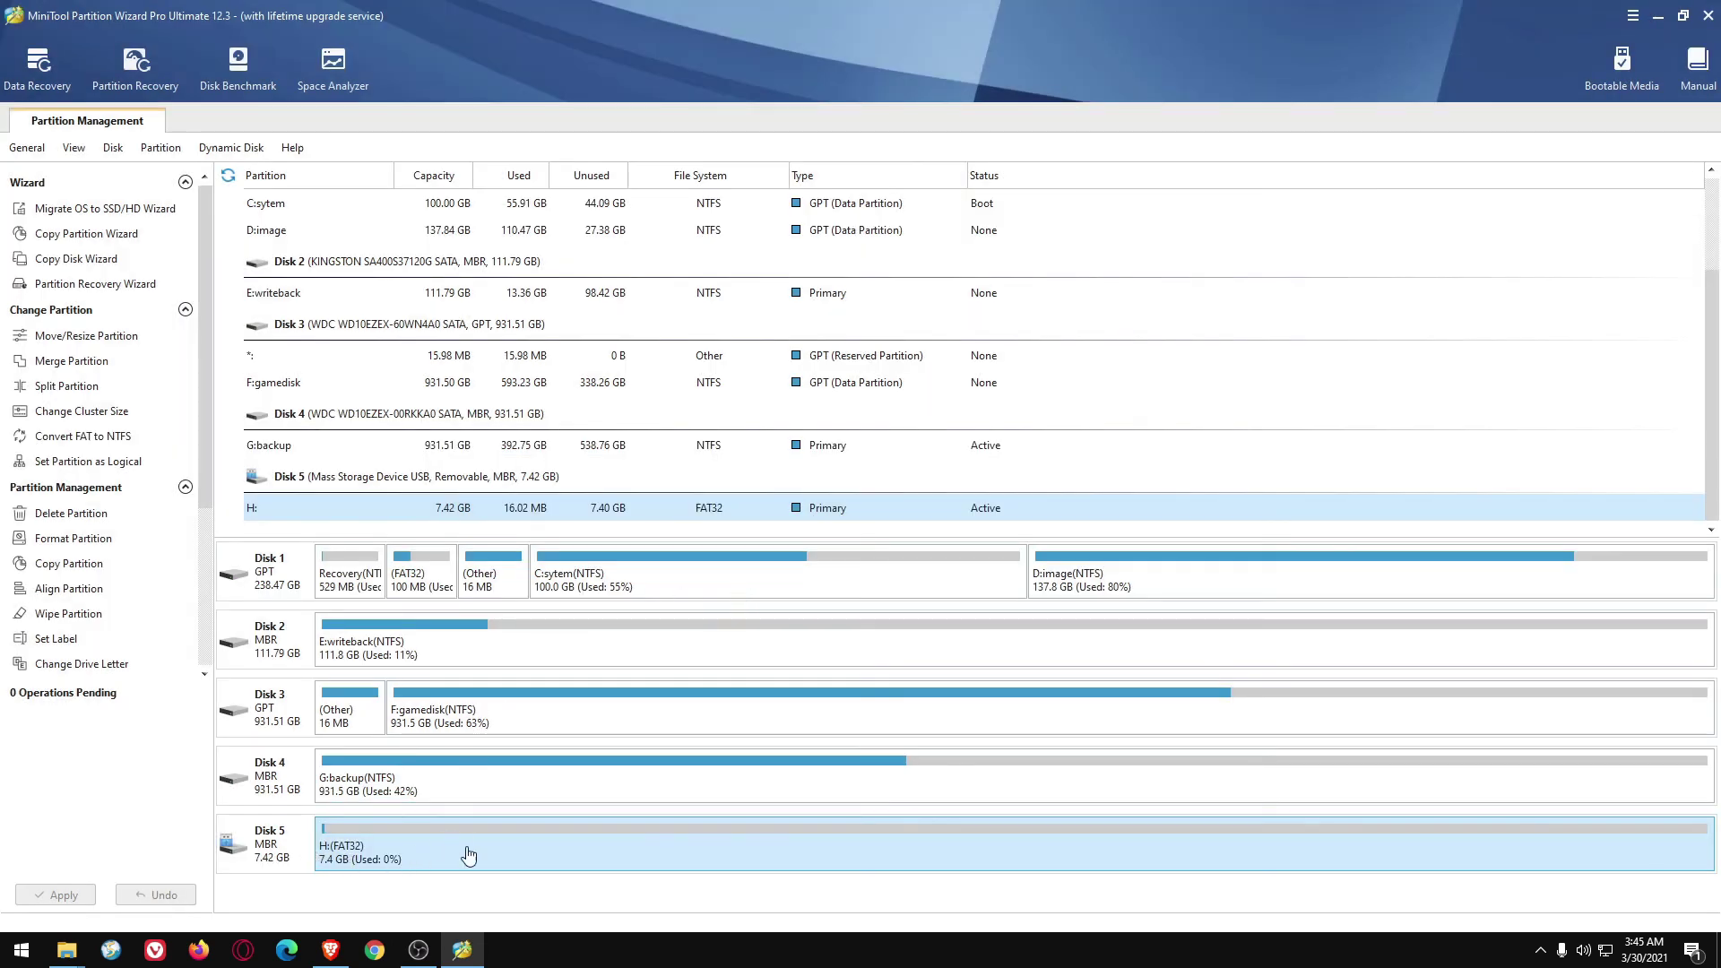
pyautogui.rightClick(470, 854)
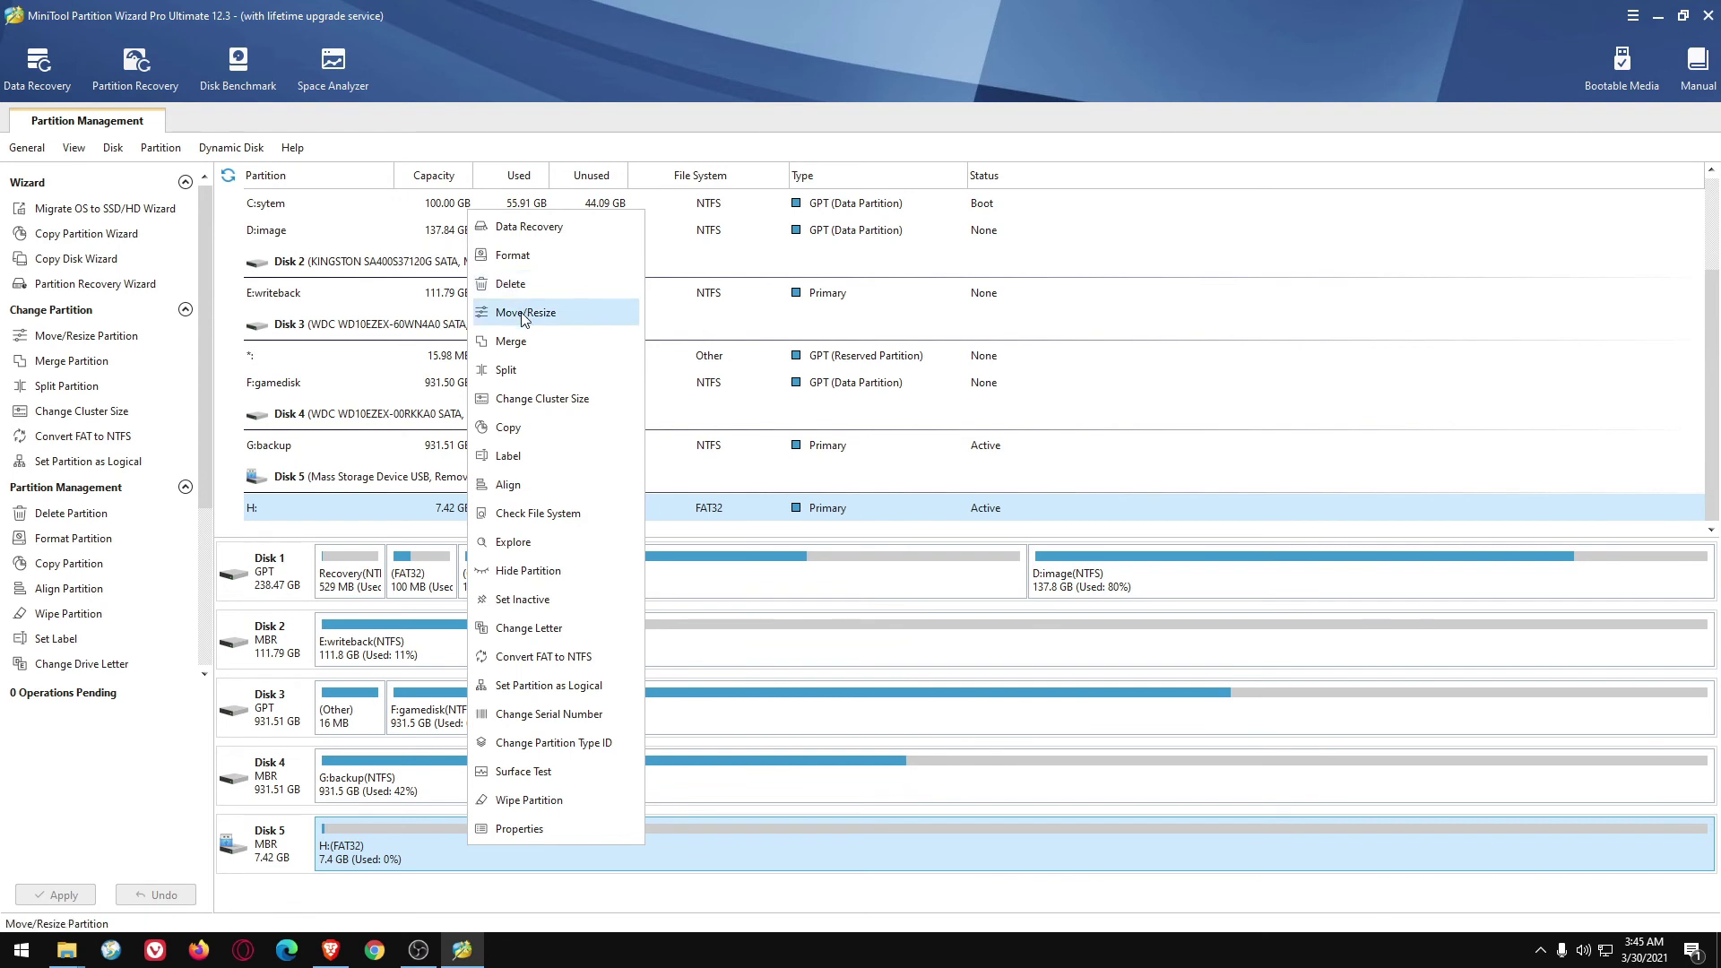
pyautogui.click(534, 229)
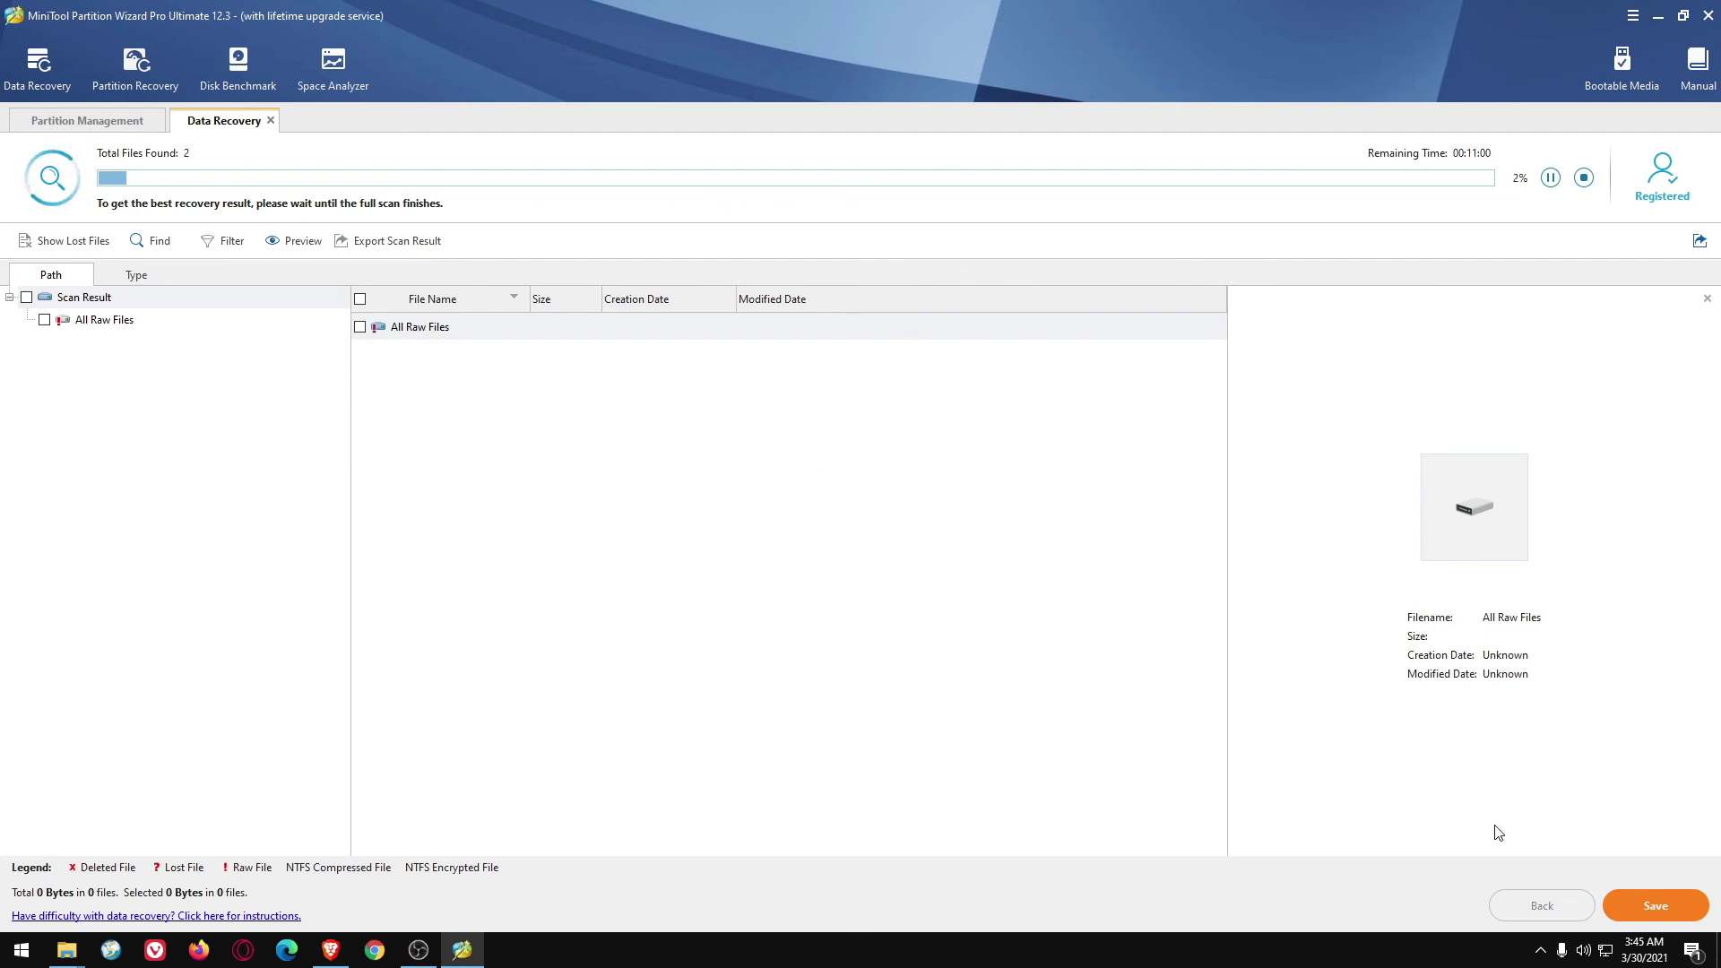
pyautogui.click(1646, 955)
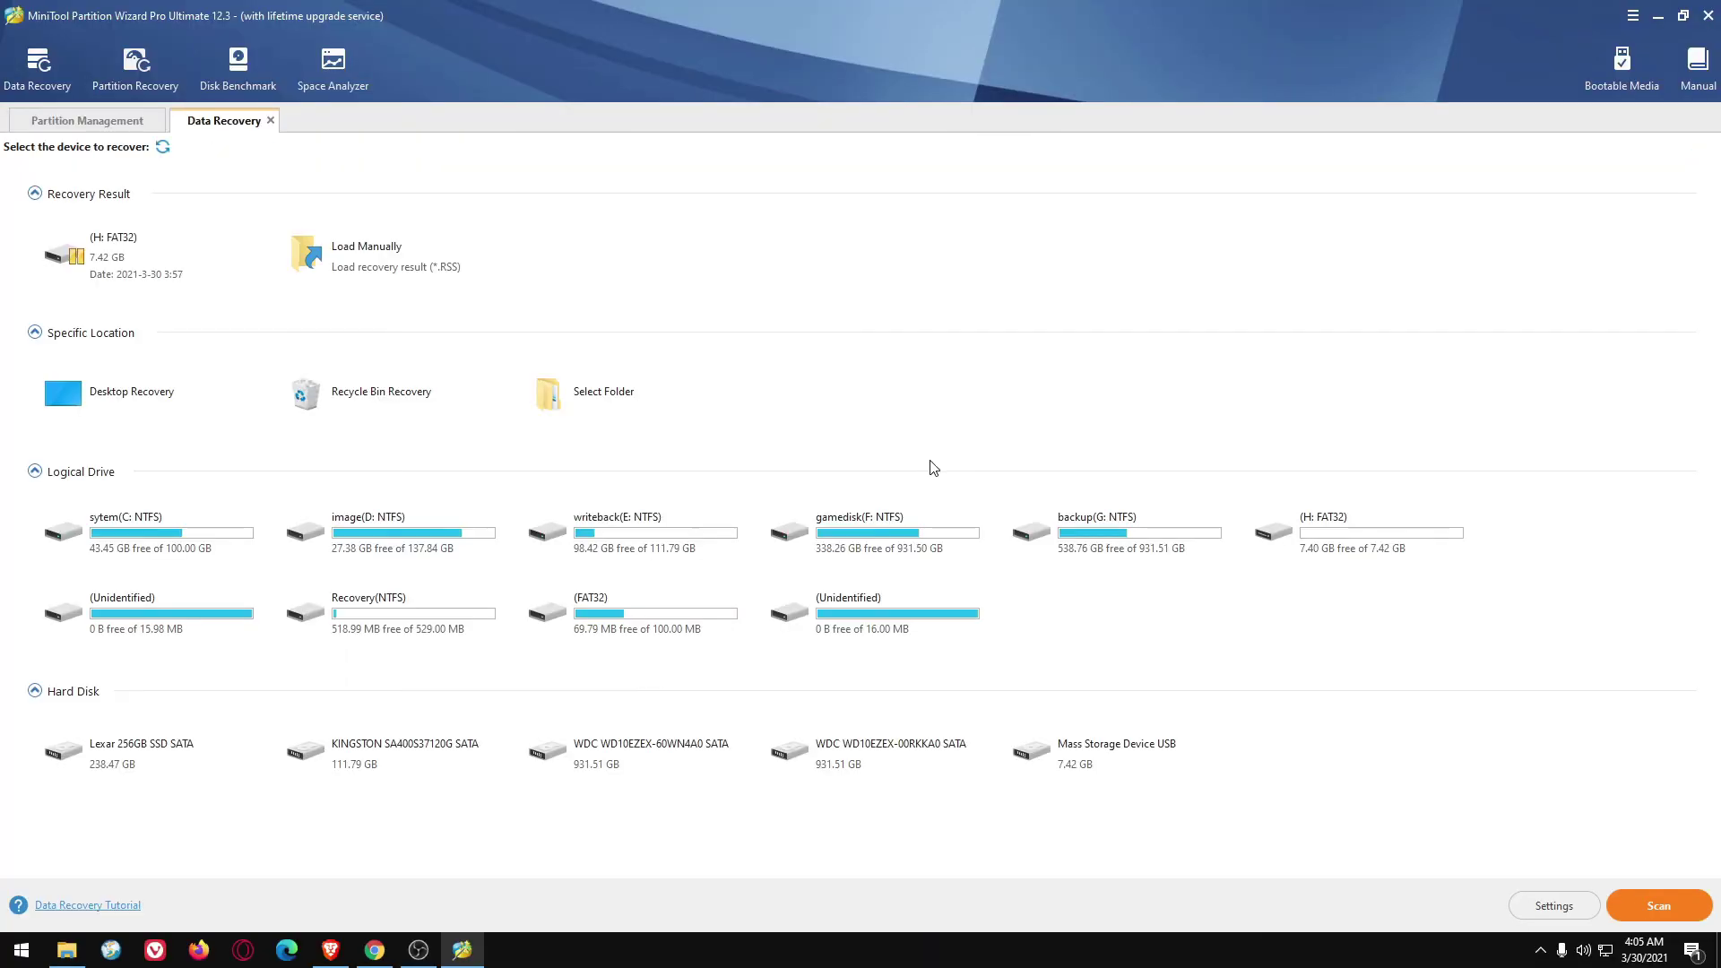
pyautogui.click(143, 77)
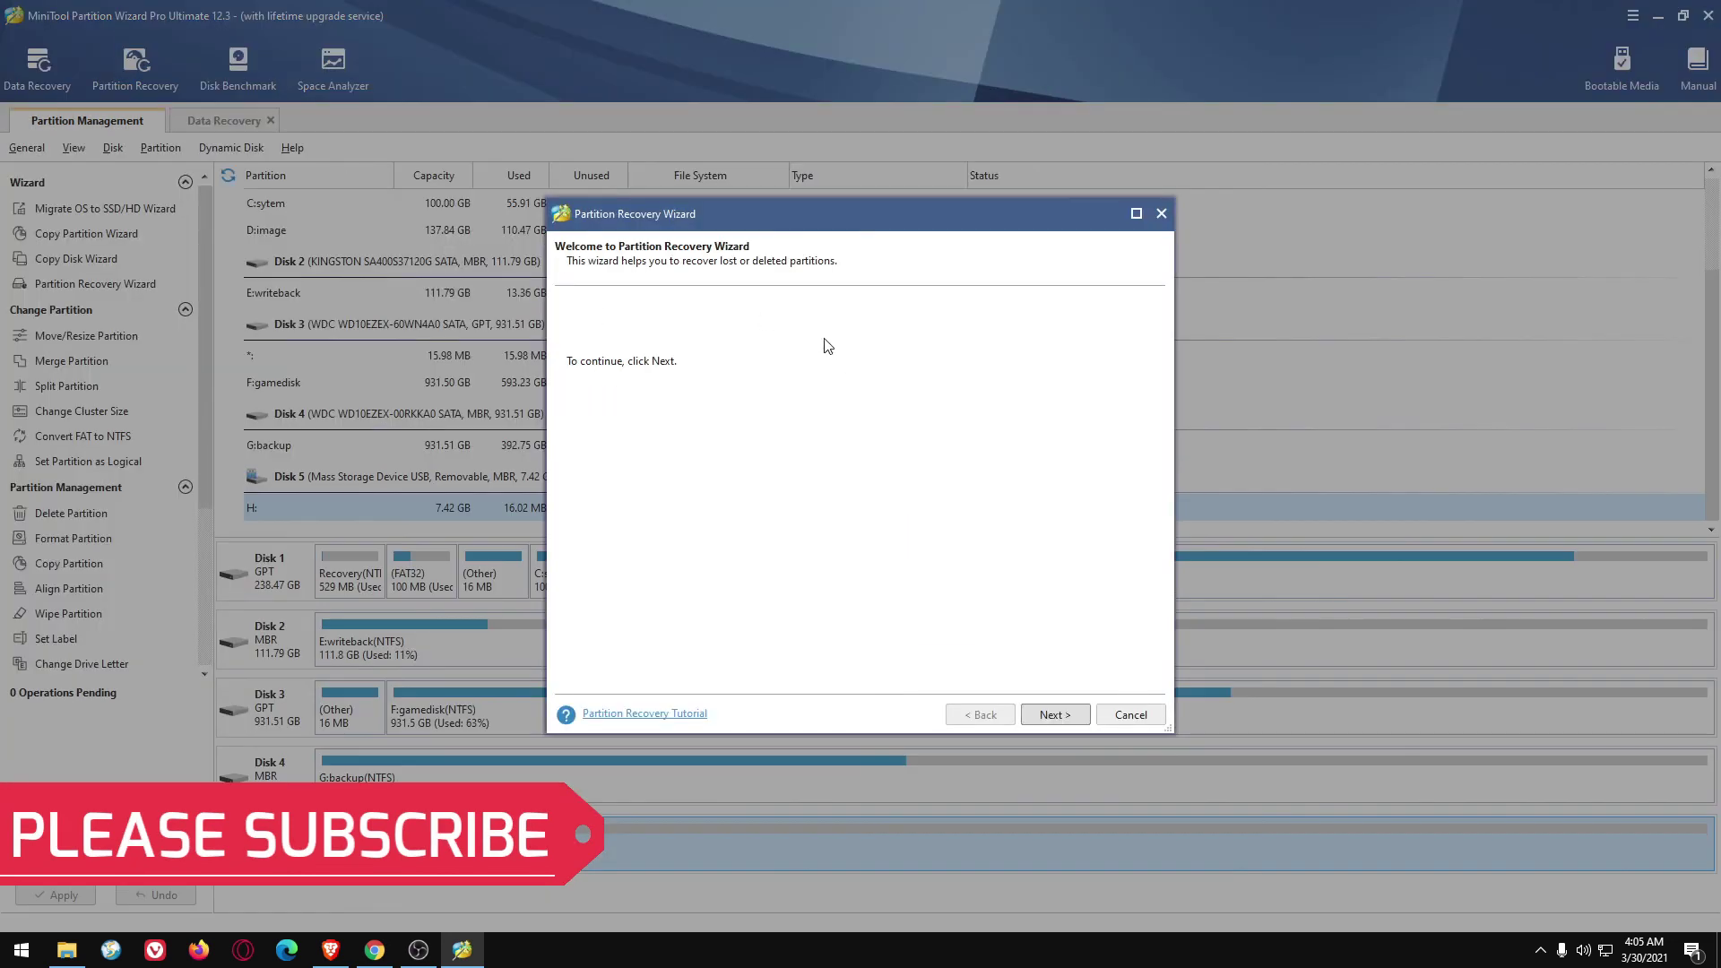
pyautogui.click(1131, 715)
pyautogui.click(822, 507)
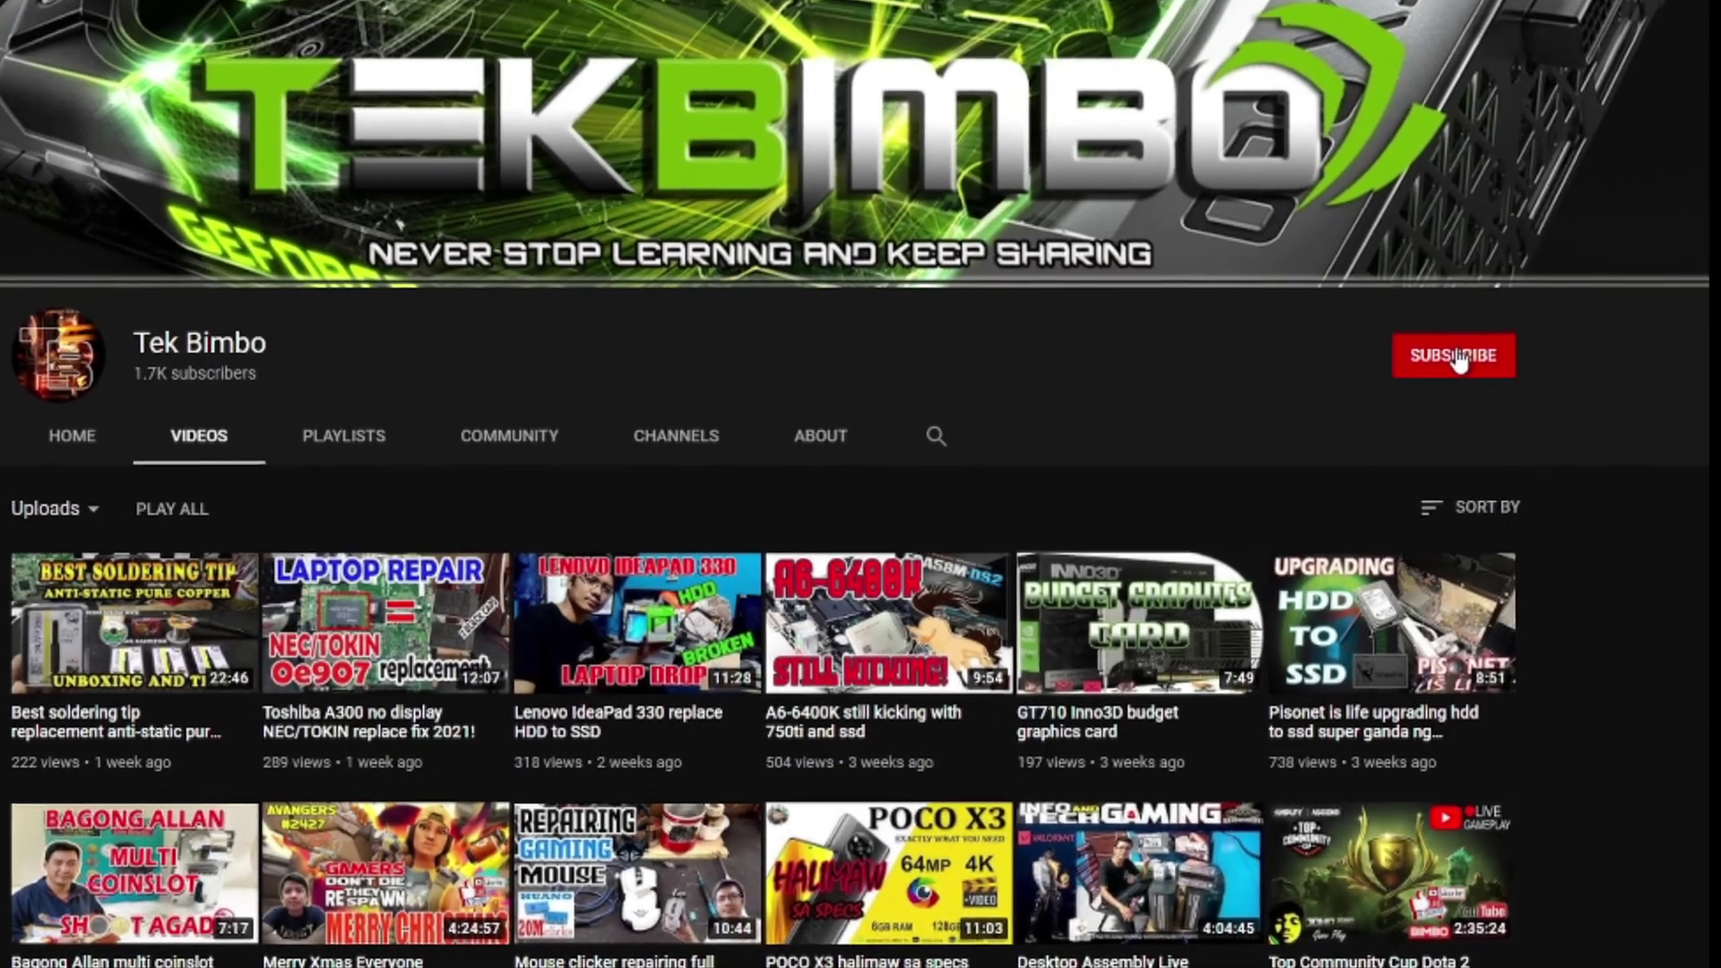
# Subscribe to the Tek Bimbo channel on YouTube and set its notifications to All
pyautogui.click(1490, 354)
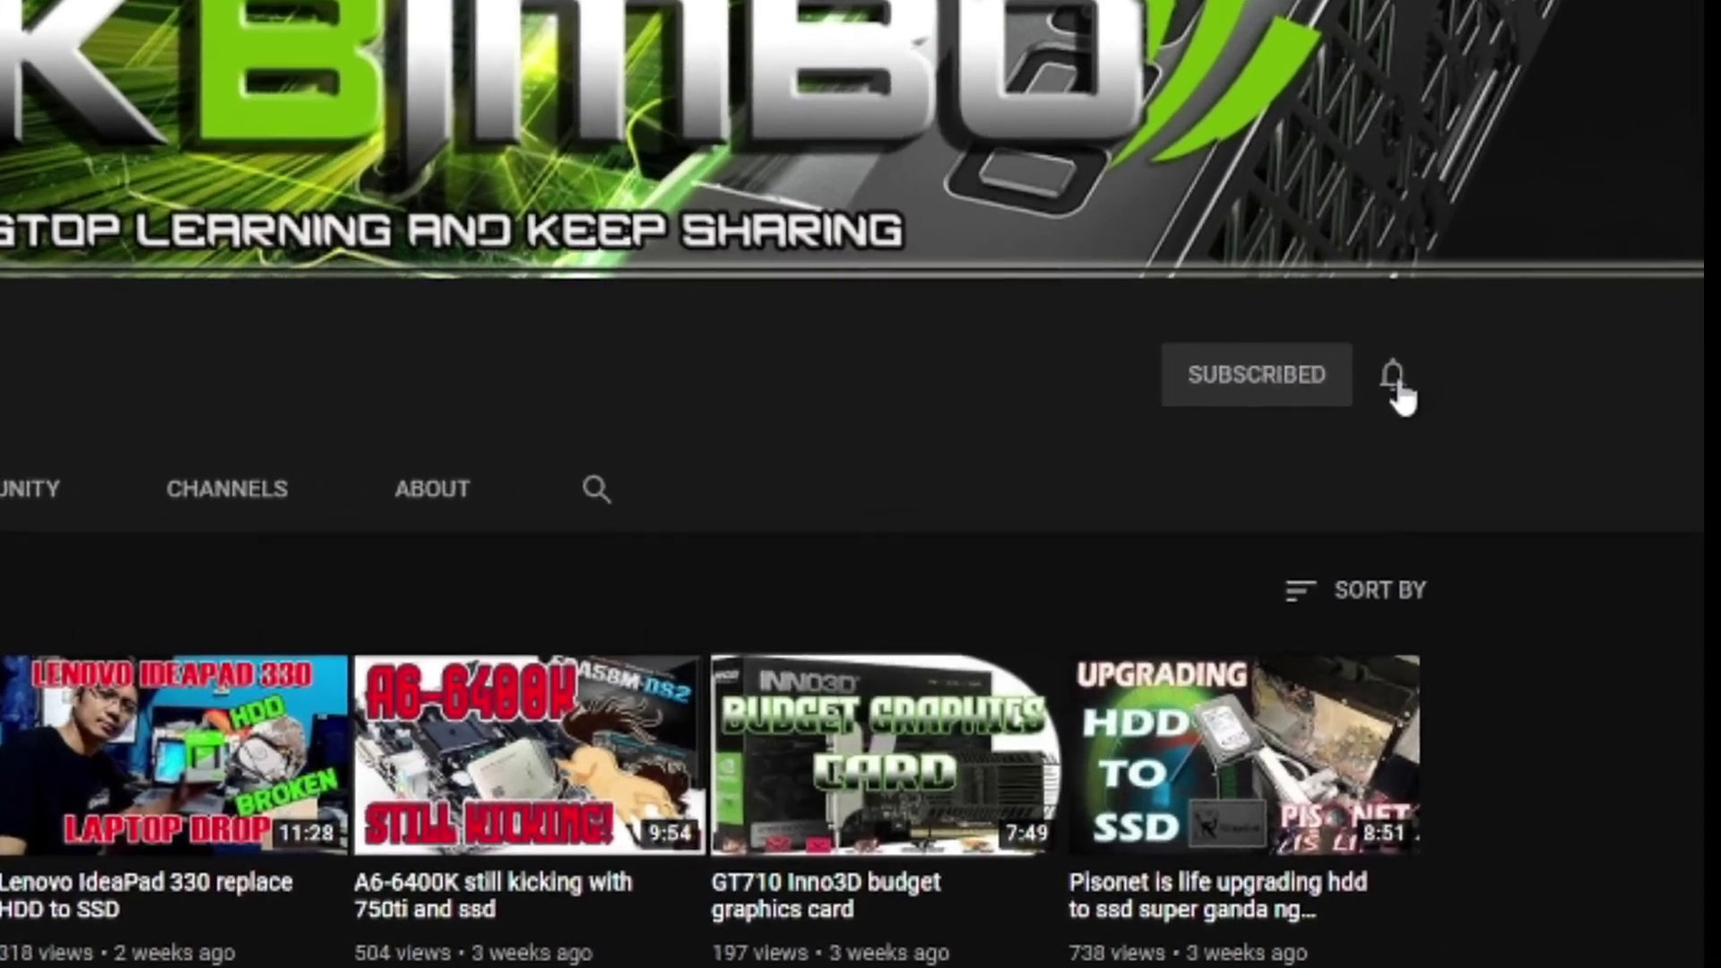
pyautogui.click(1436, 368)
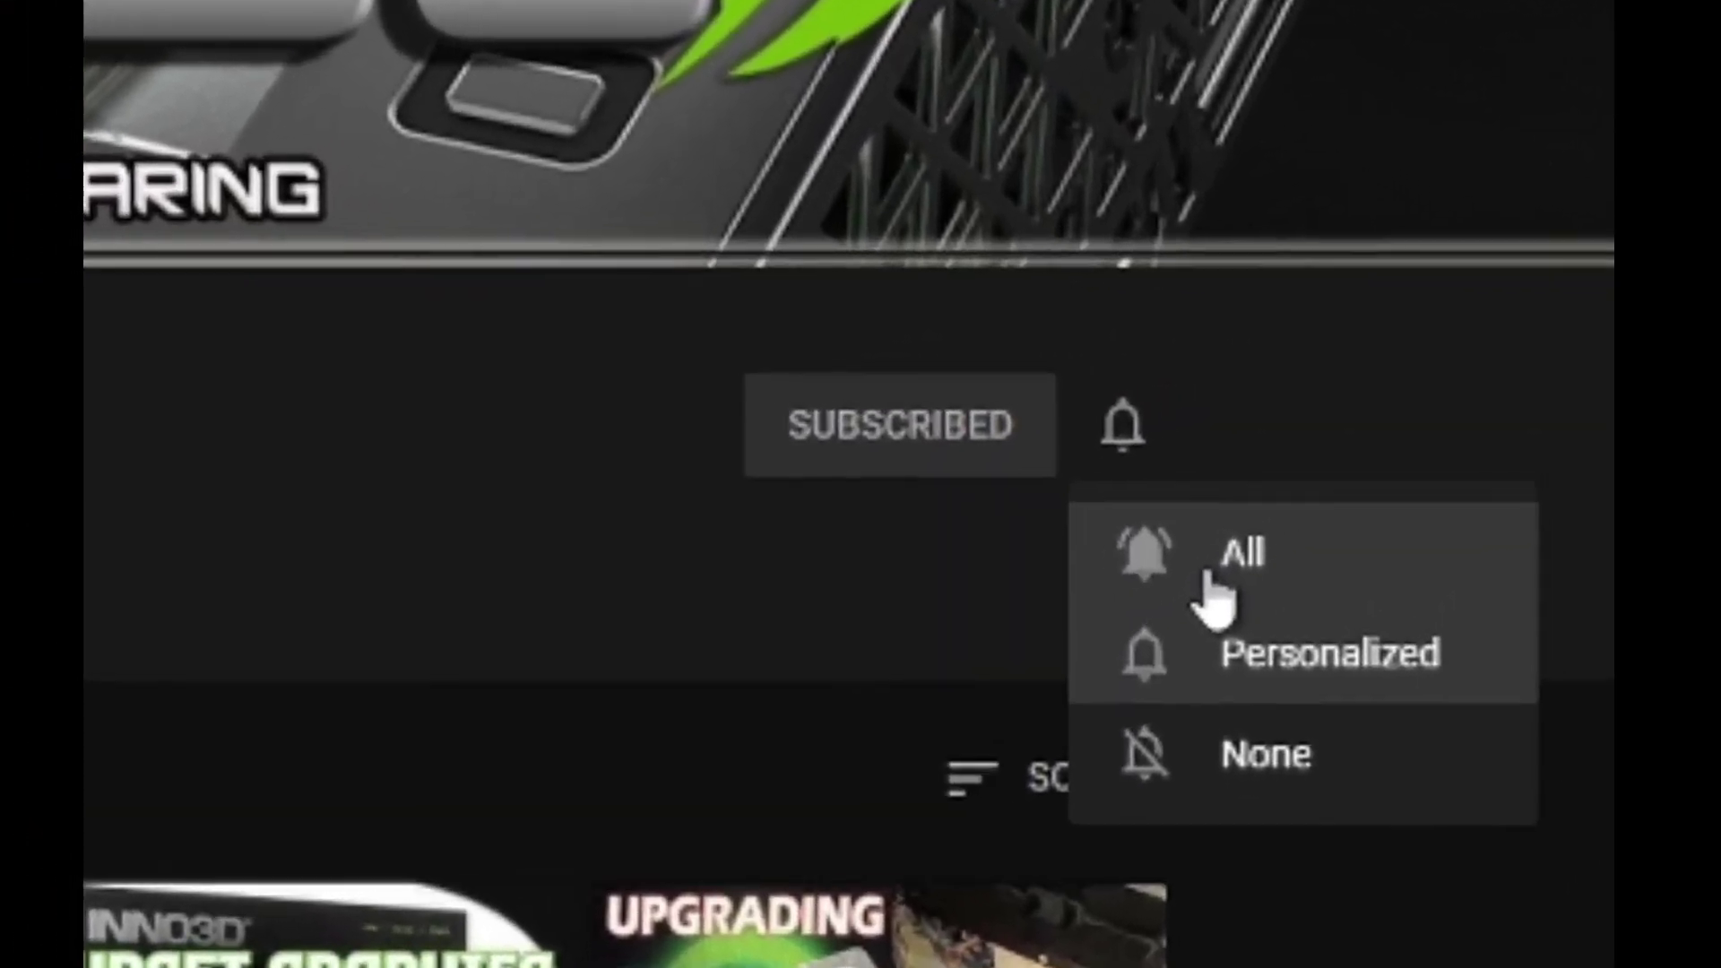
pyautogui.click(1210, 583)
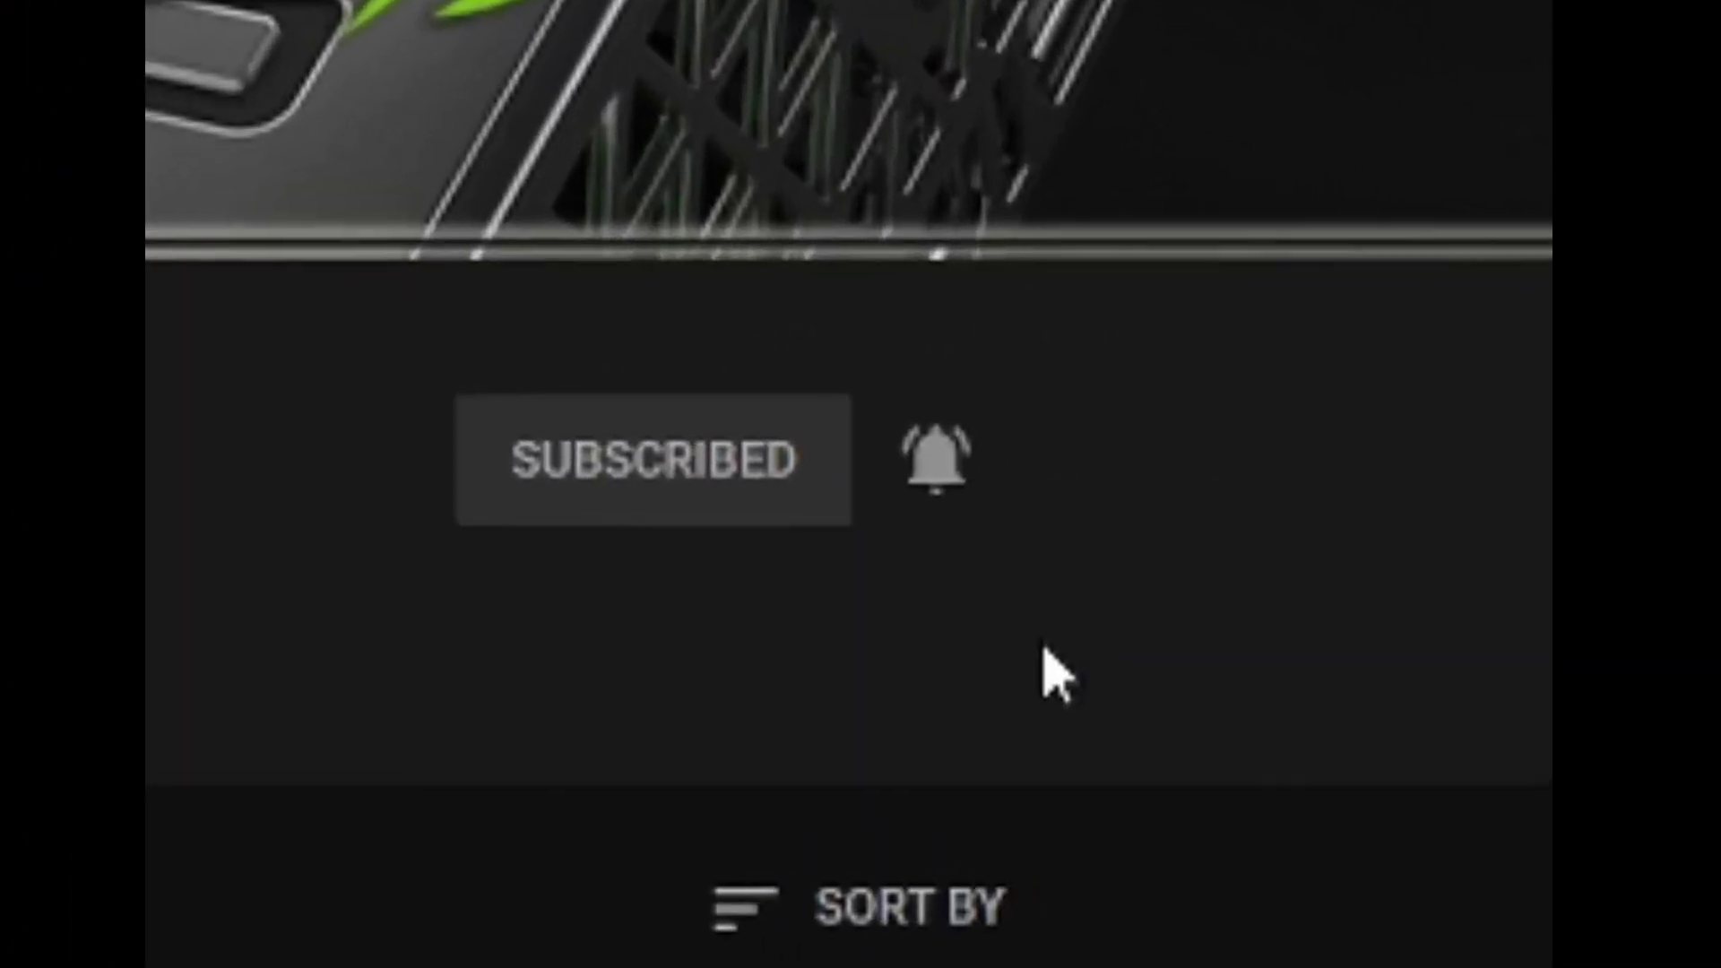